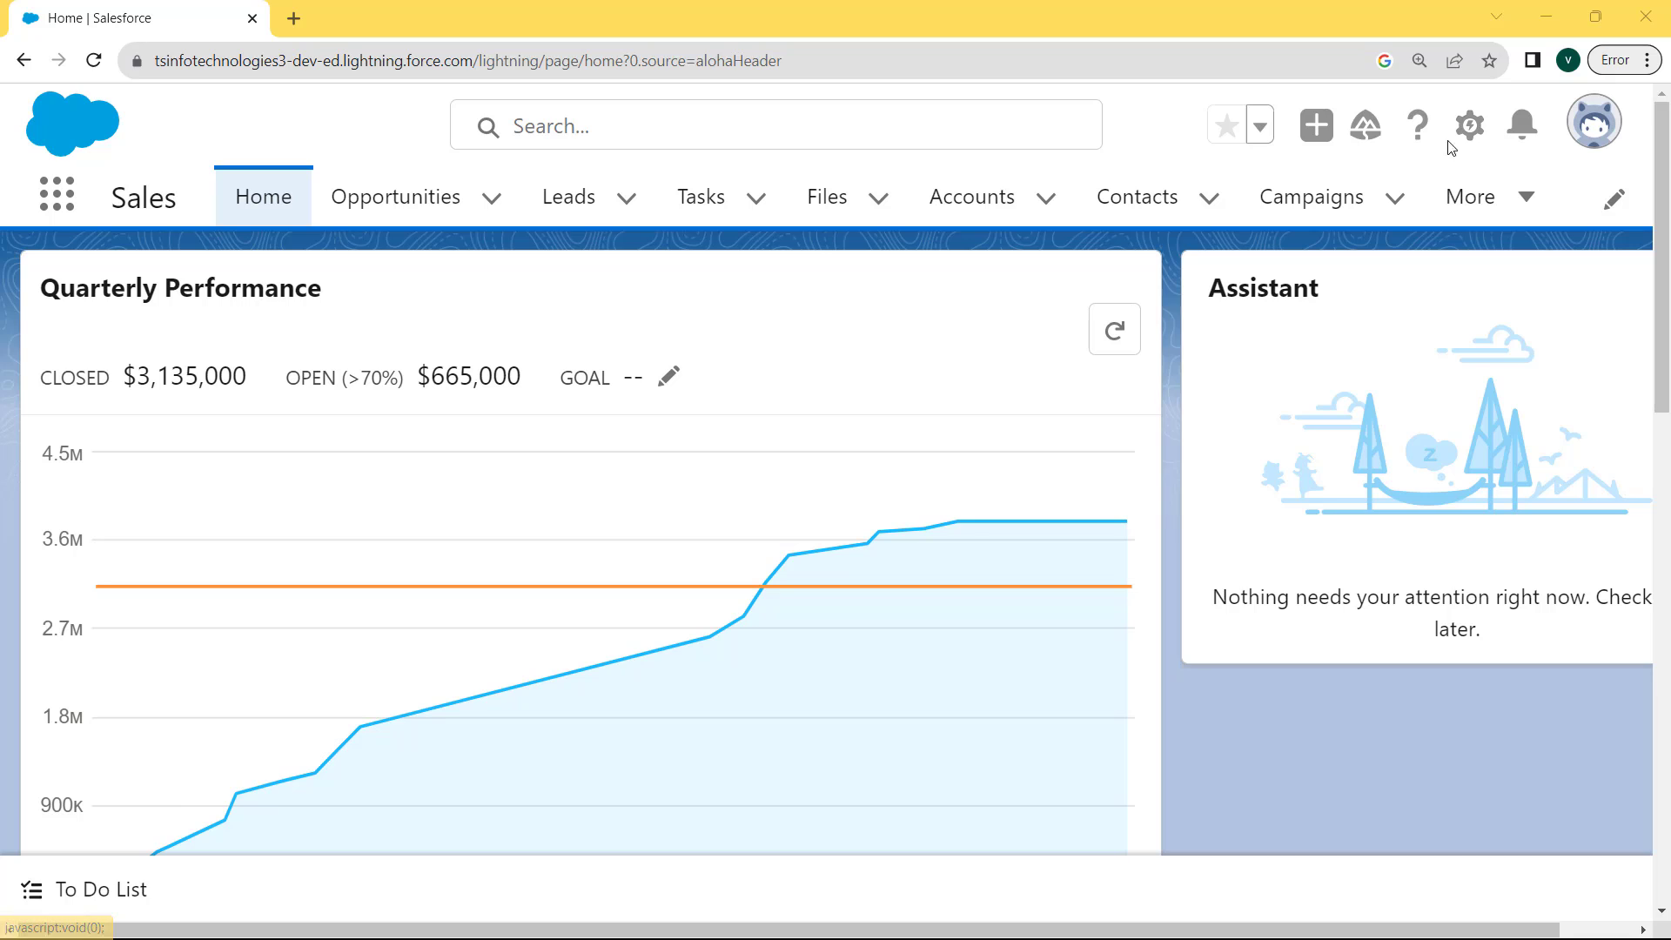
# Step: Open Setup from the gear menu, go to Object Manager and click into its search
pyautogui.click(1471, 127)
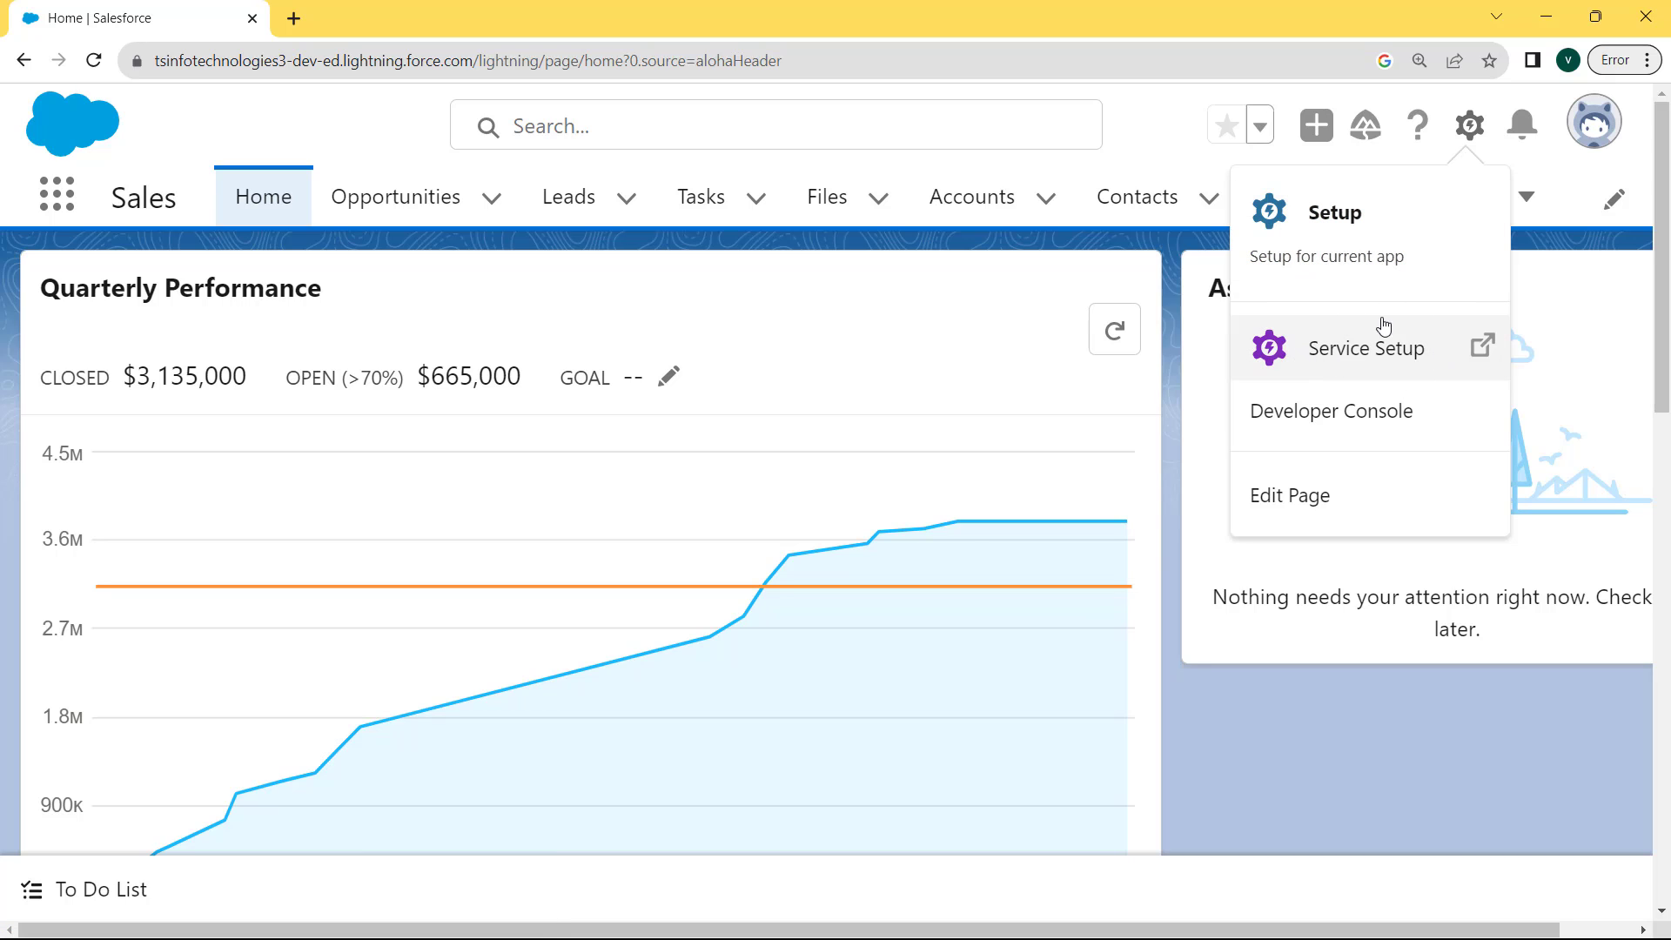
pyautogui.click(1335, 209)
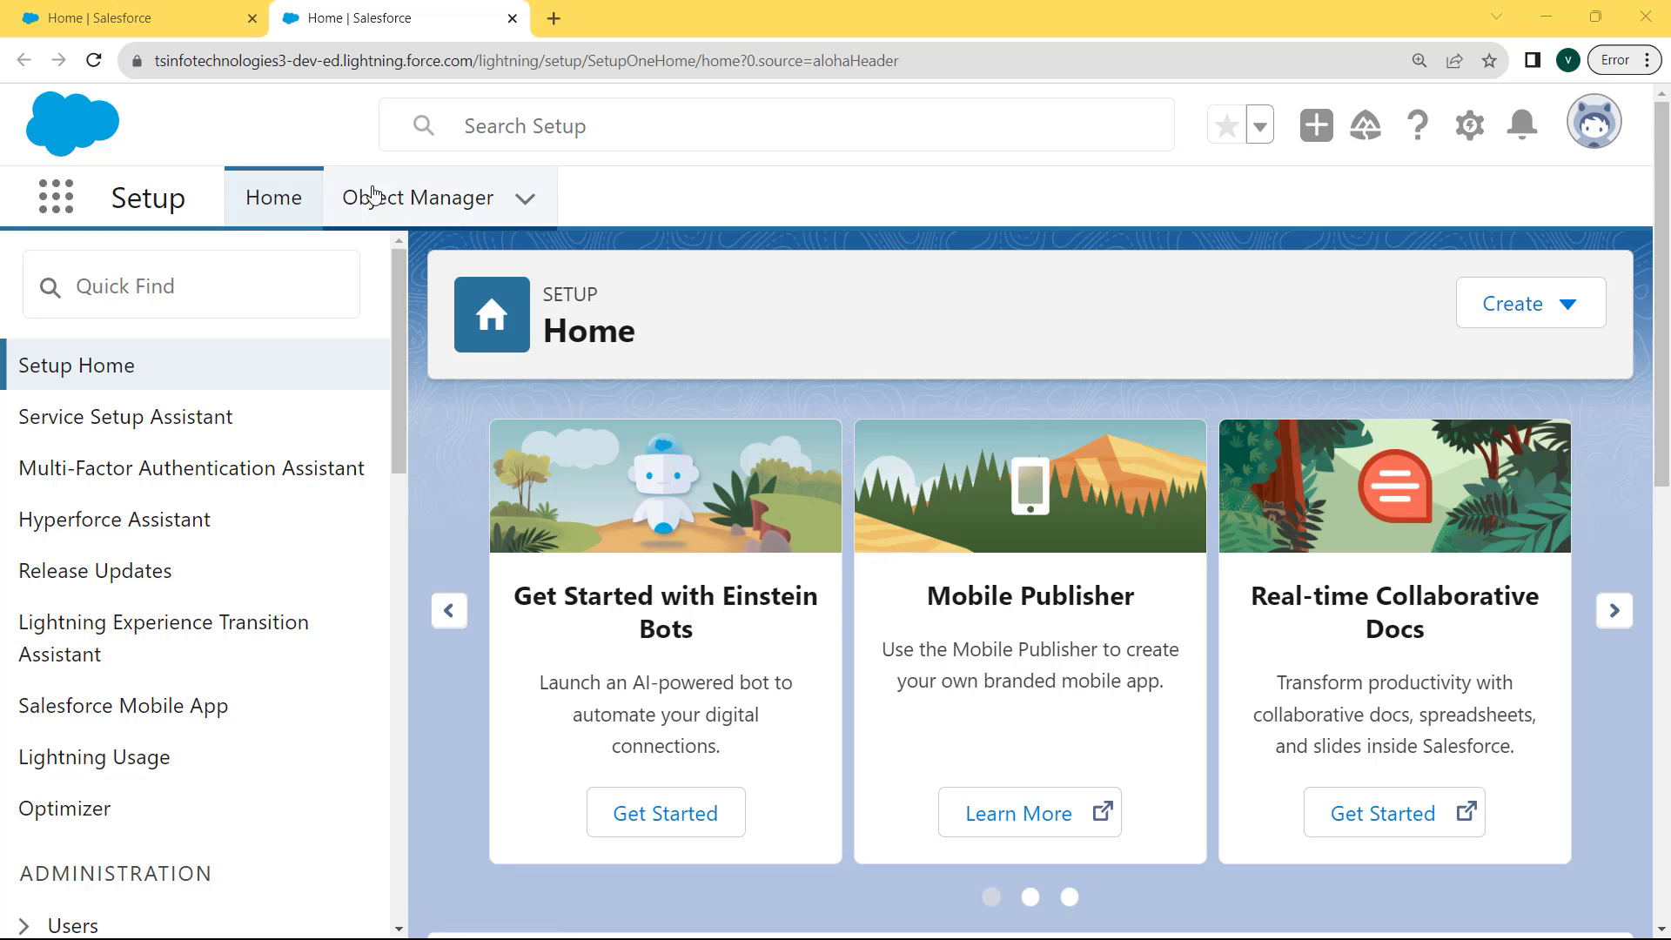
pyautogui.click(428, 205)
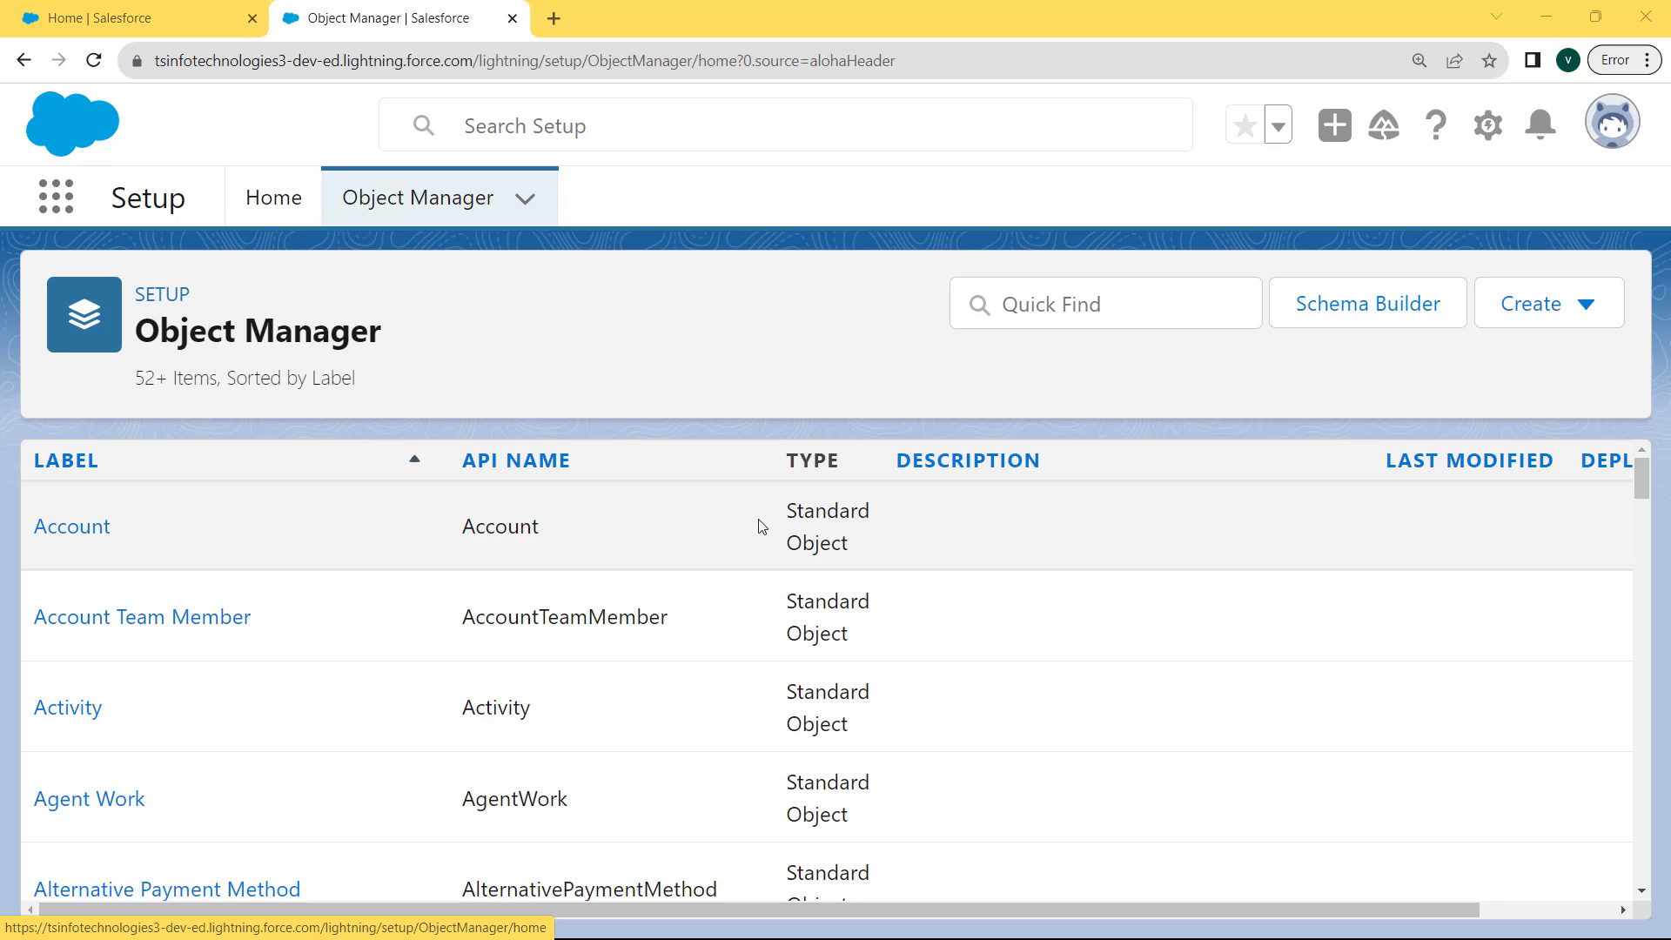
pyautogui.click(1074, 296)
# Step: Search 'Price book' in Object Manager and open Price Book's Fields & Relationships
pyautogui.write('Price b')
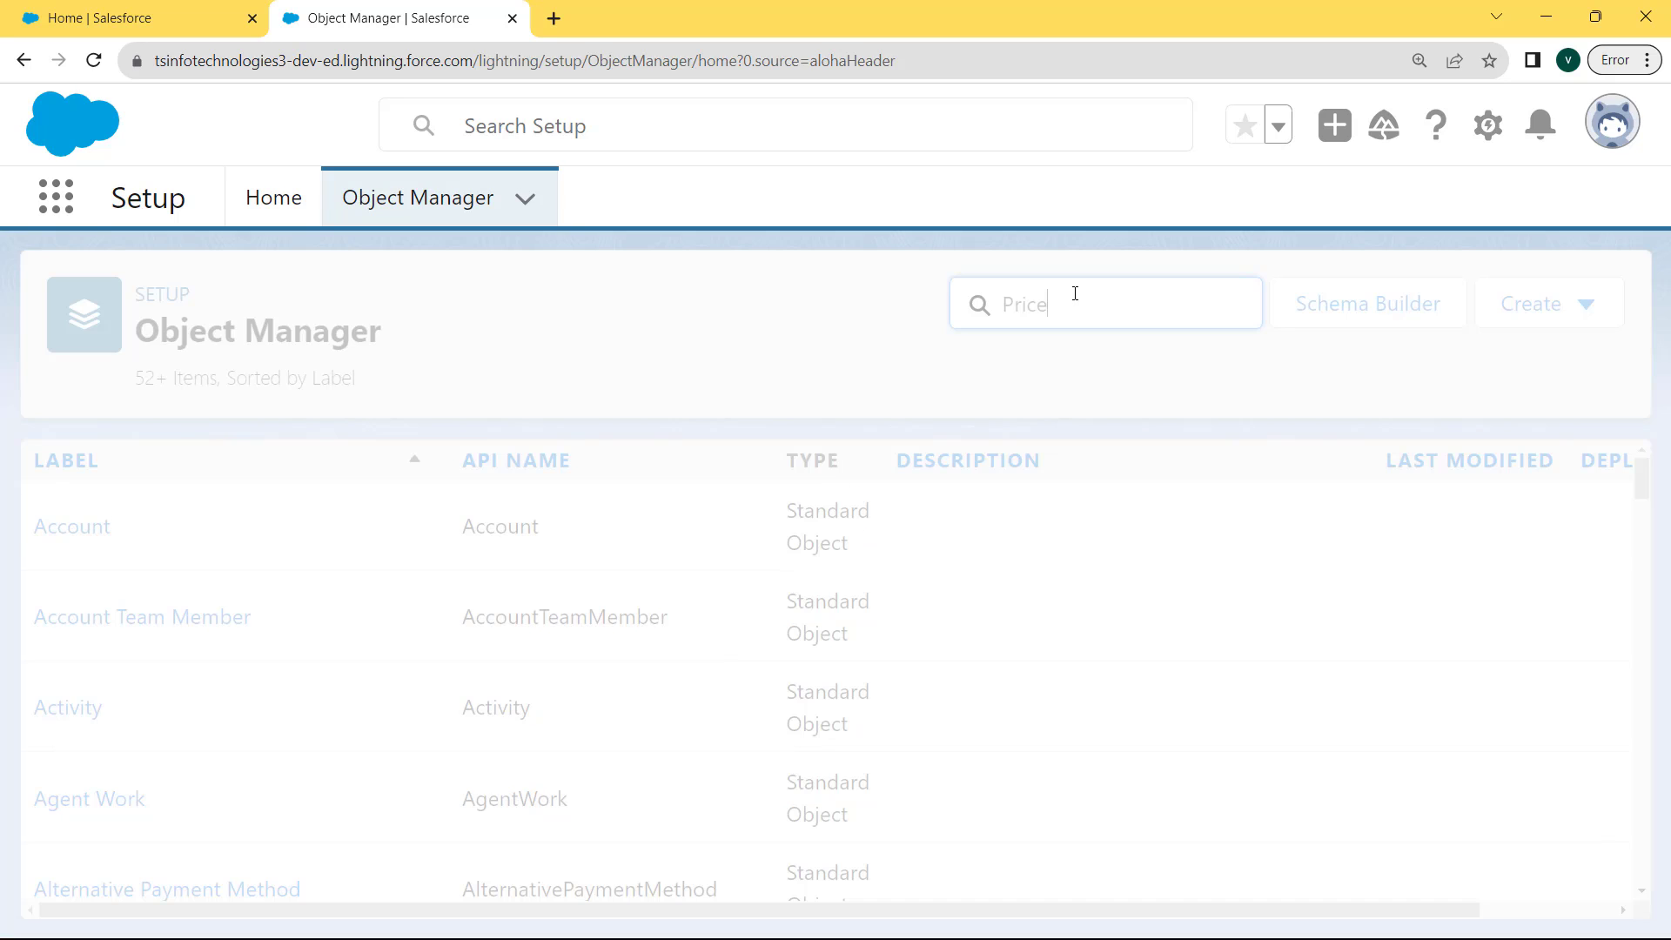
pyautogui.write('ook')
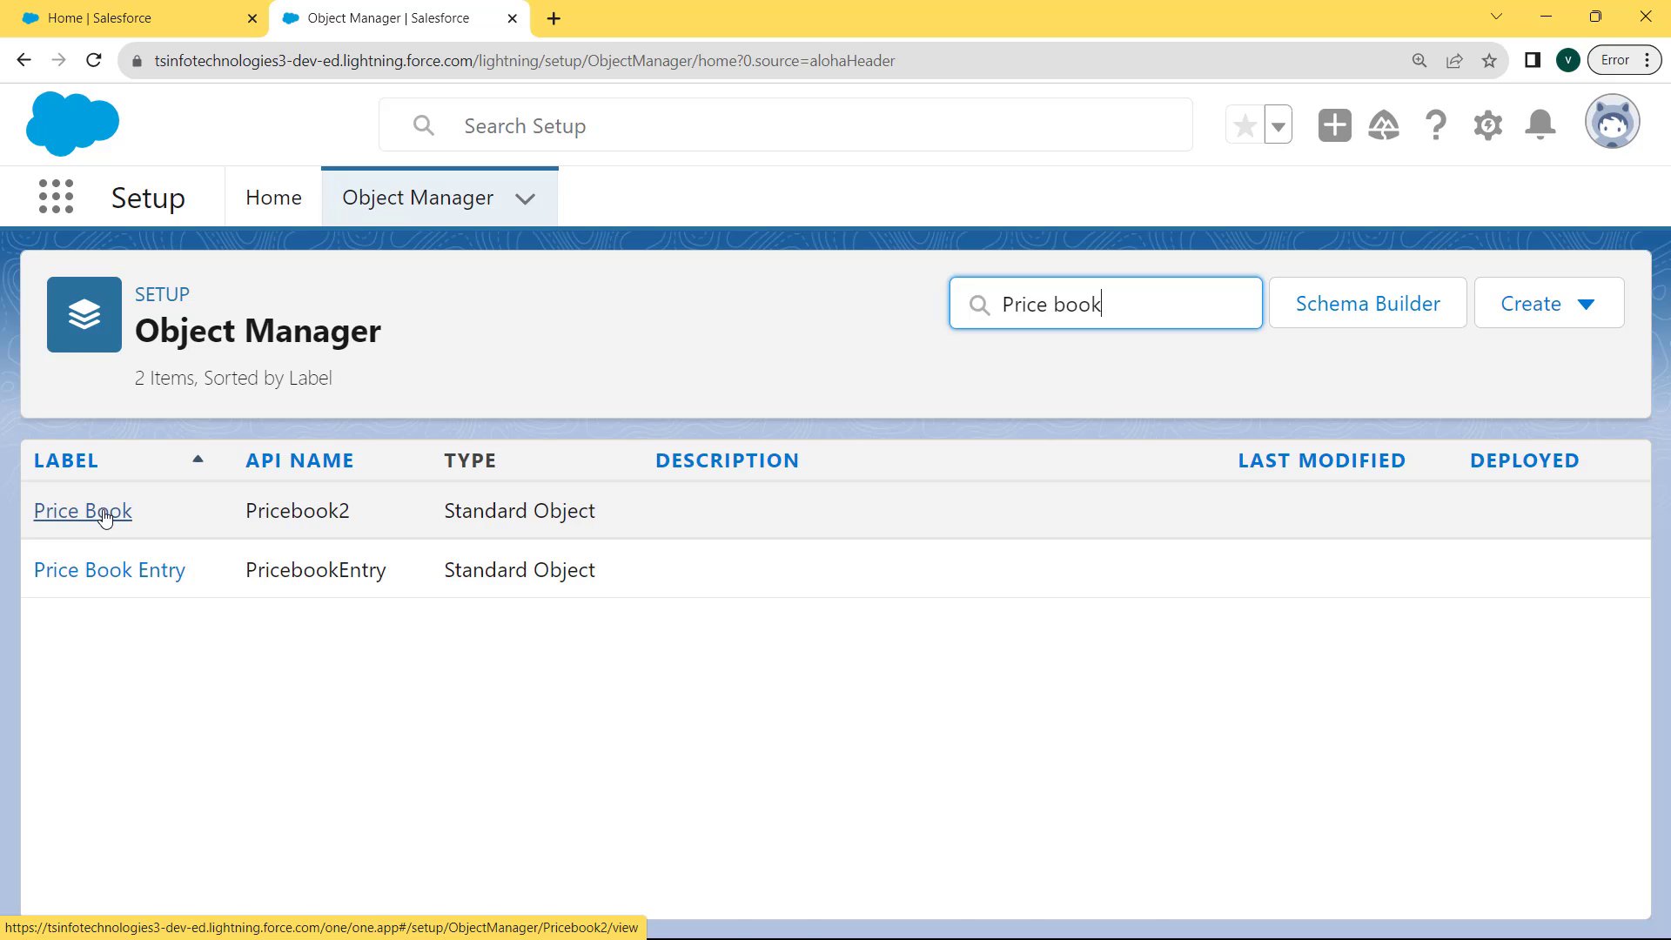
pyautogui.click(105, 517)
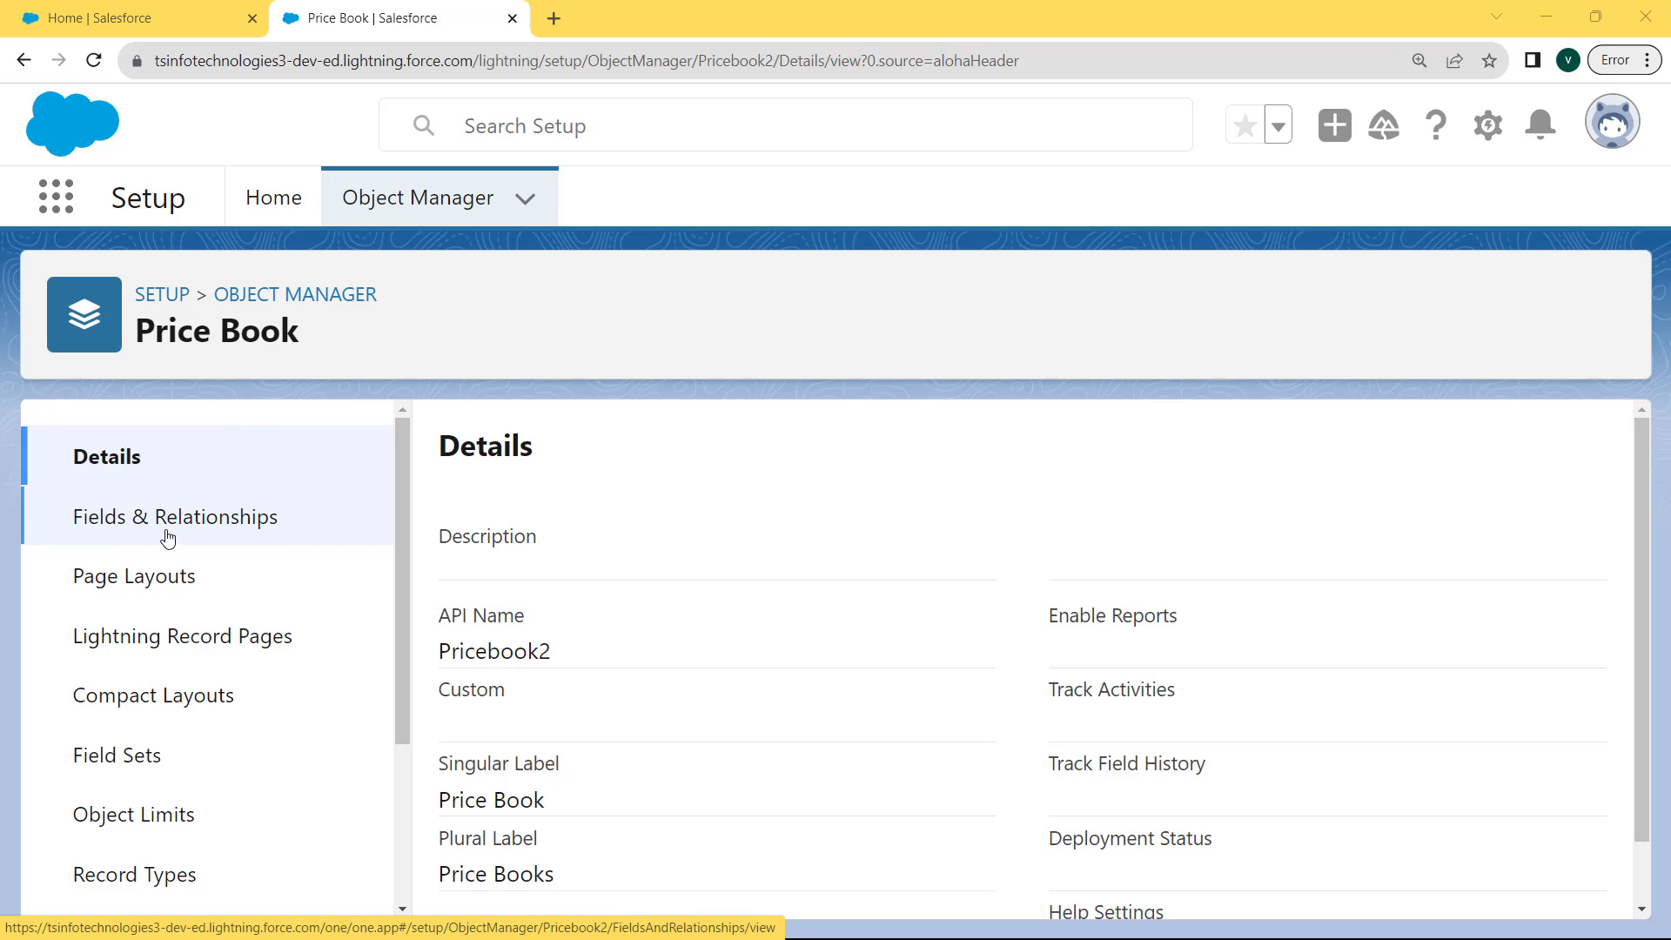
pyautogui.click(241, 523)
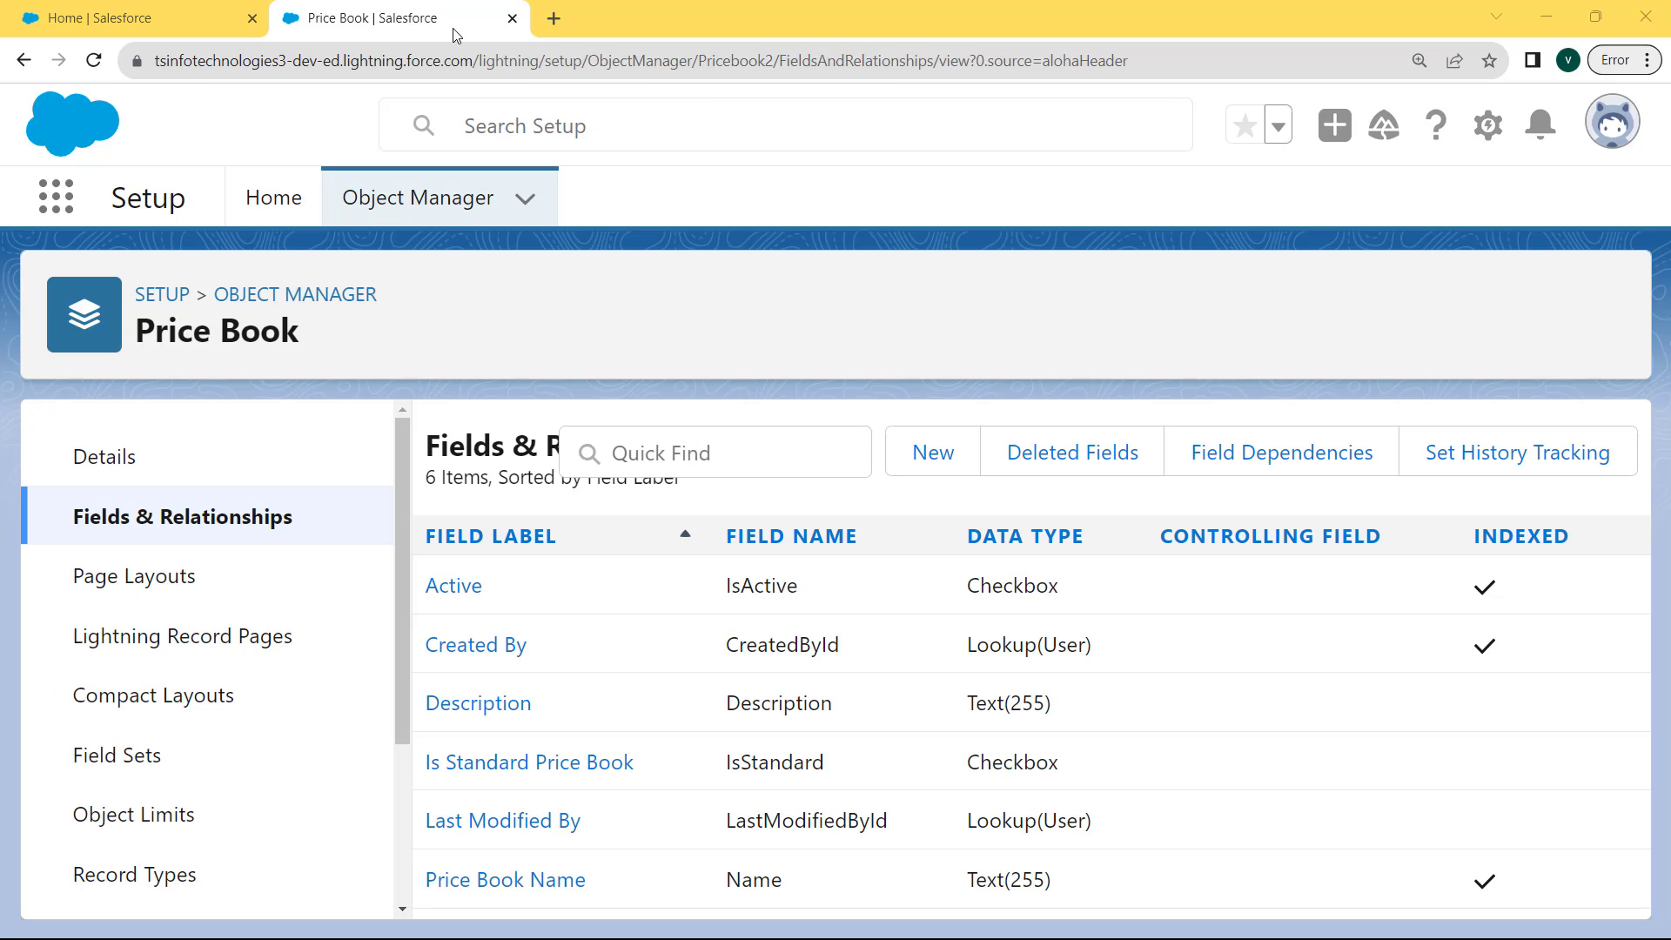
# Step: Start a new Price Book custom field of type Text Area (Long) and proceed to its details
pyautogui.click(934, 453)
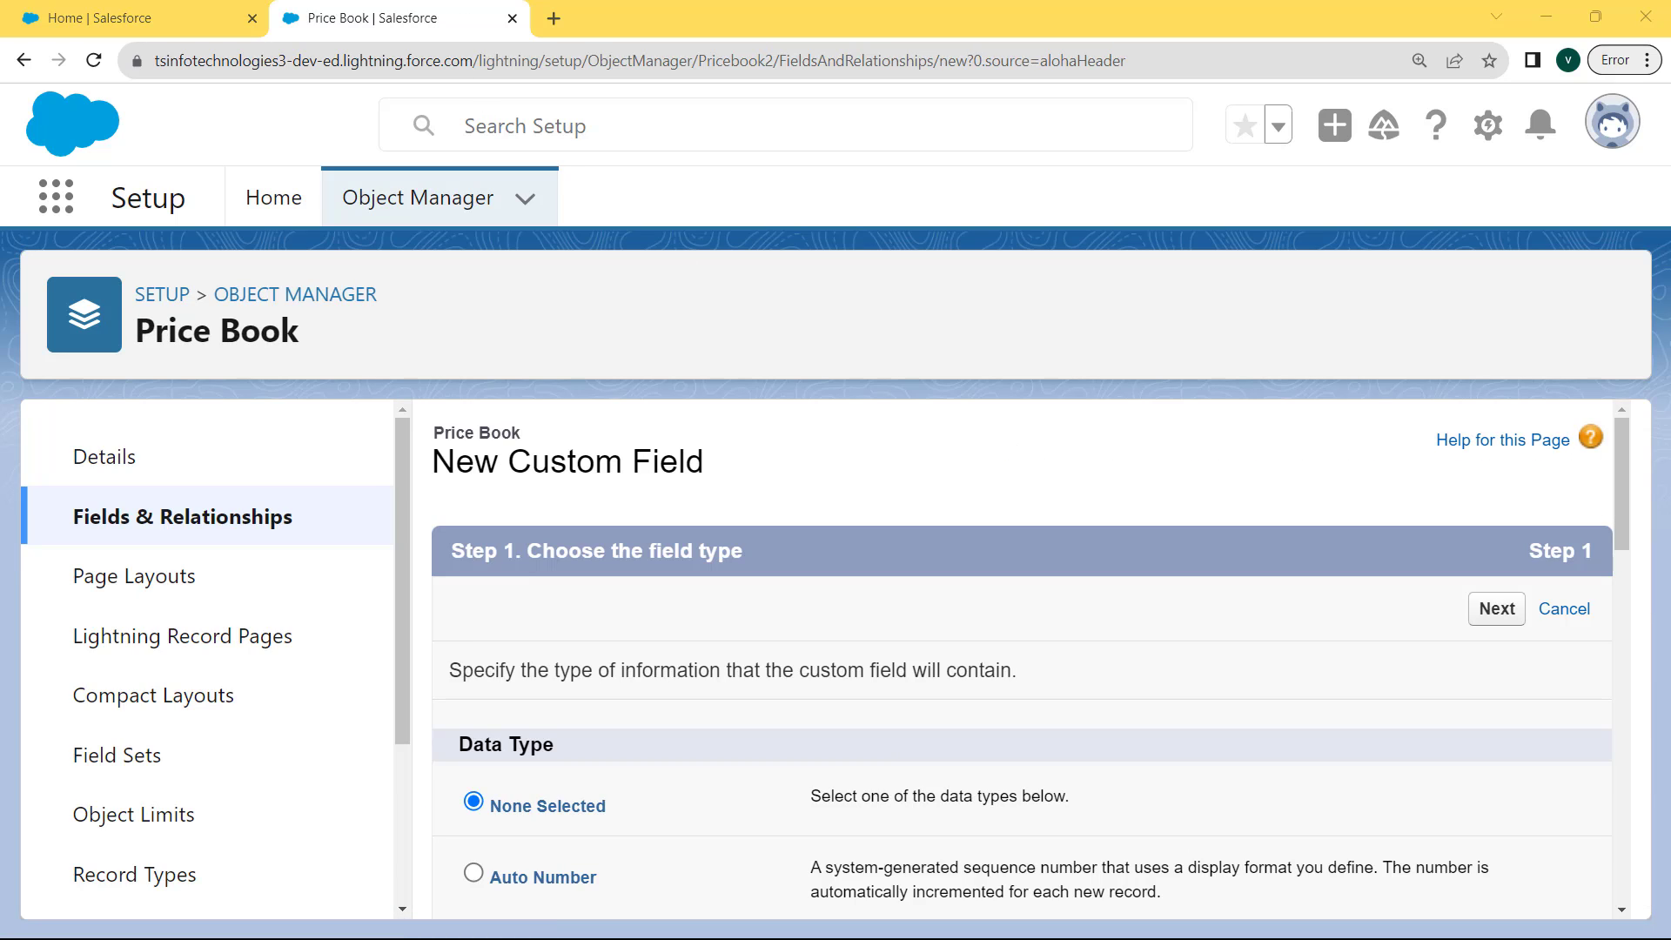
pyautogui.moveTo(1618, 460); pyautogui.dragTo(1619, 776)
pyautogui.click(474, 736)
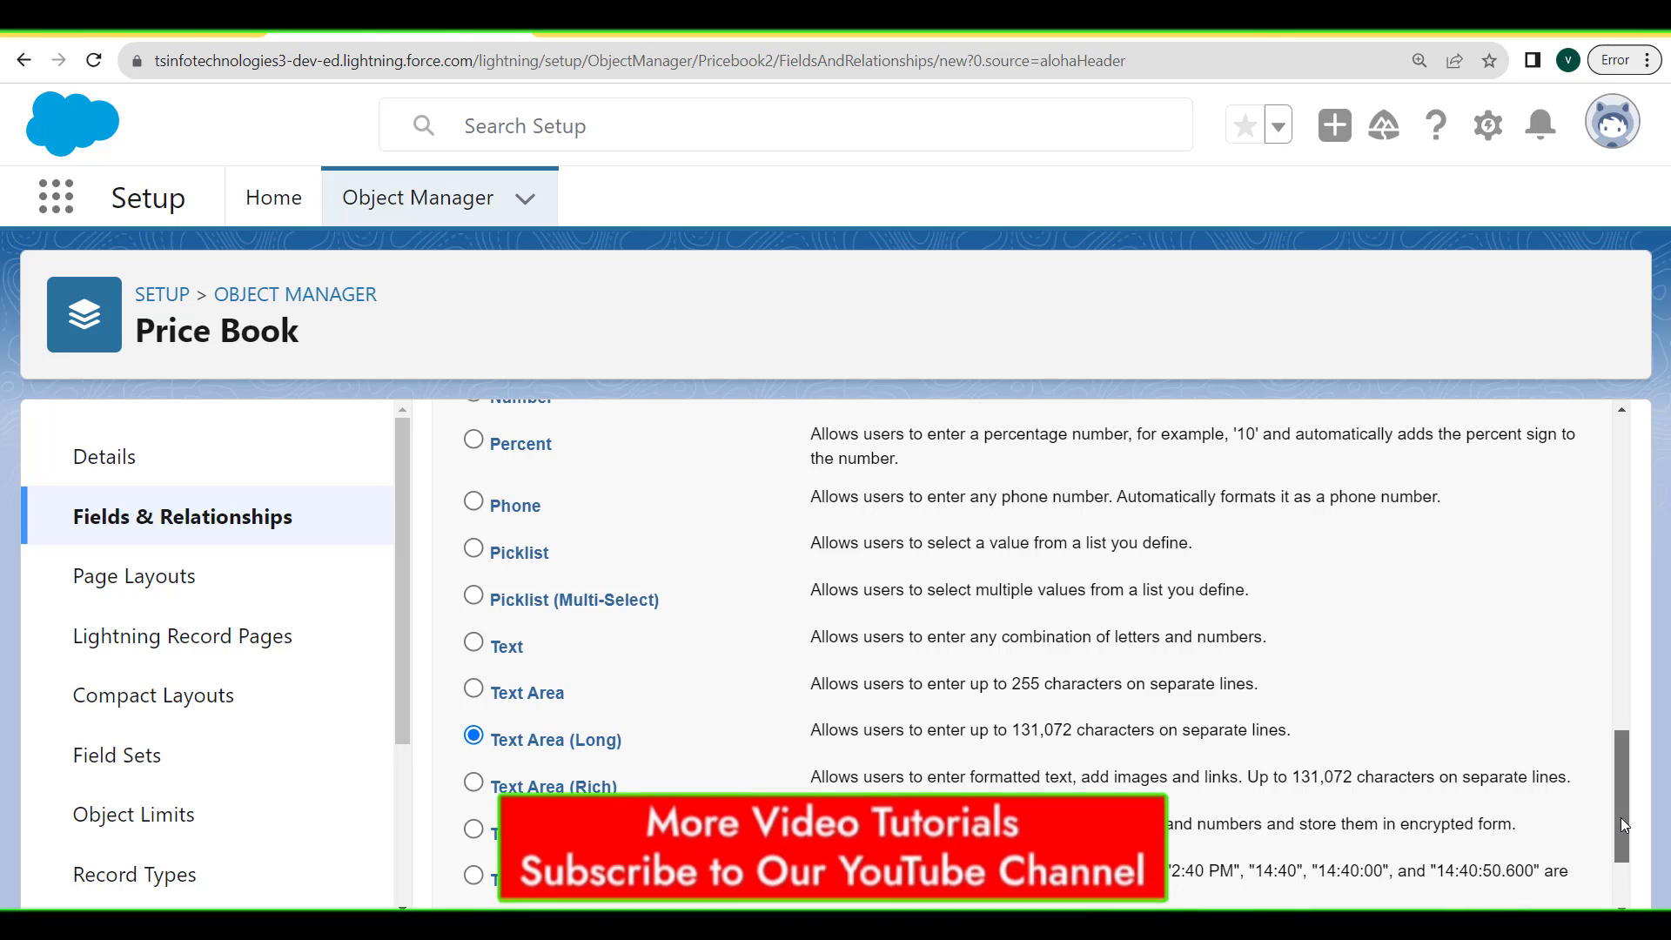
pyautogui.moveTo(1621, 817); pyautogui.dragTo(1620, 857)
pyautogui.click(1497, 883)
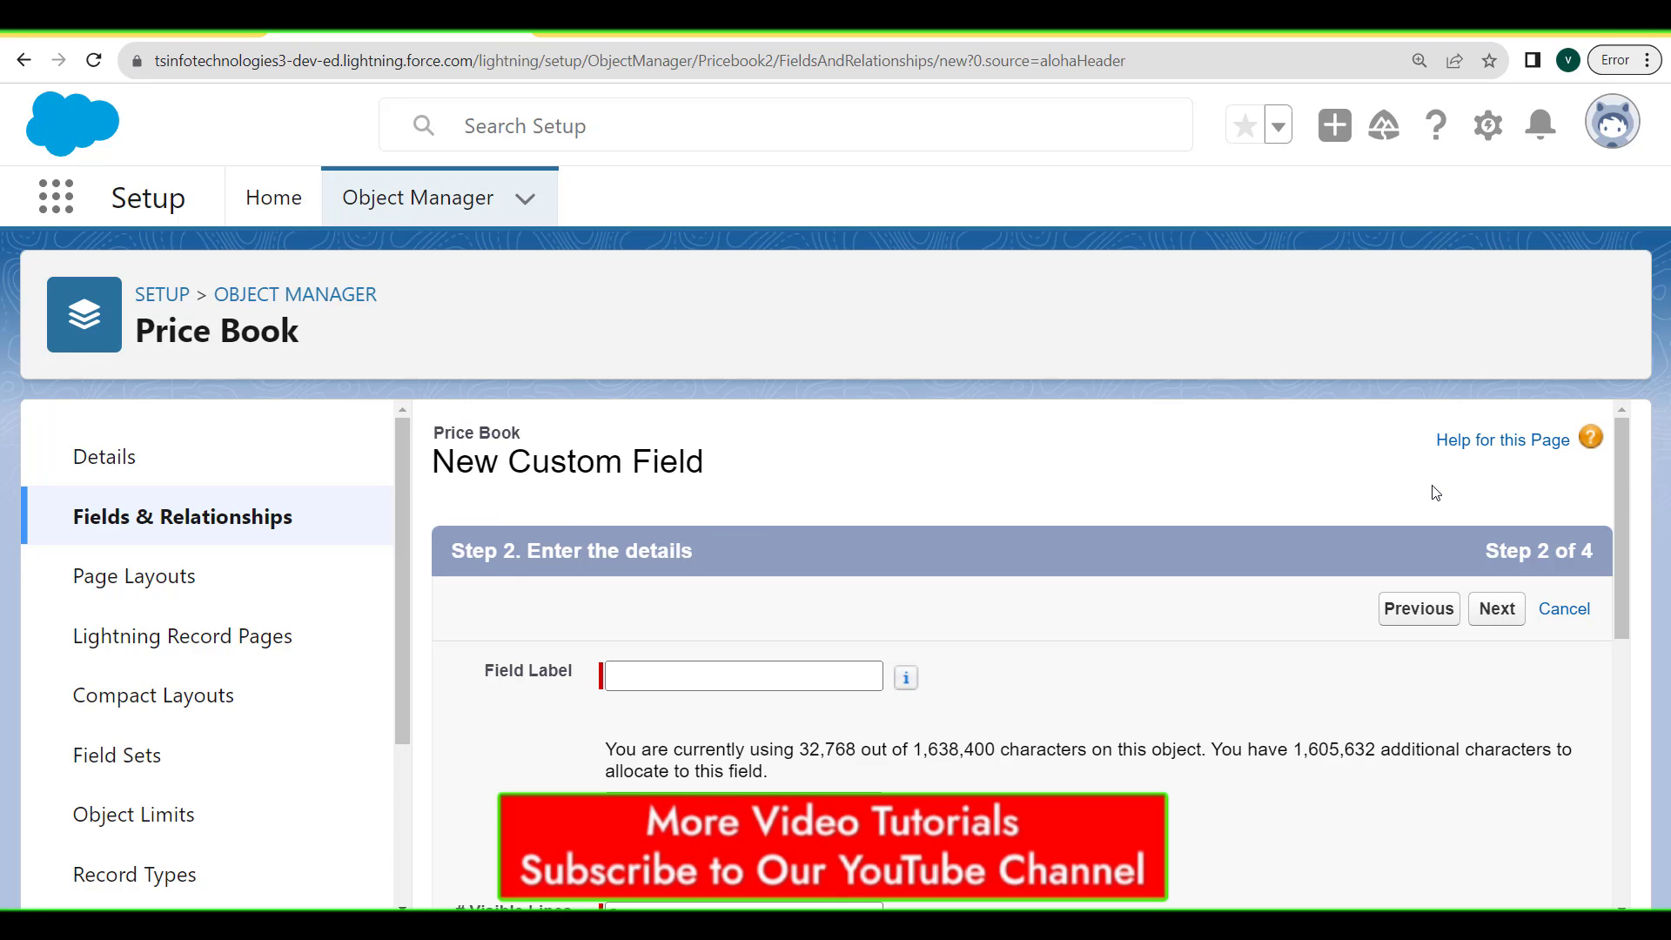
pyautogui.moveTo(1625, 483); pyautogui.dragTo(1620, 546)
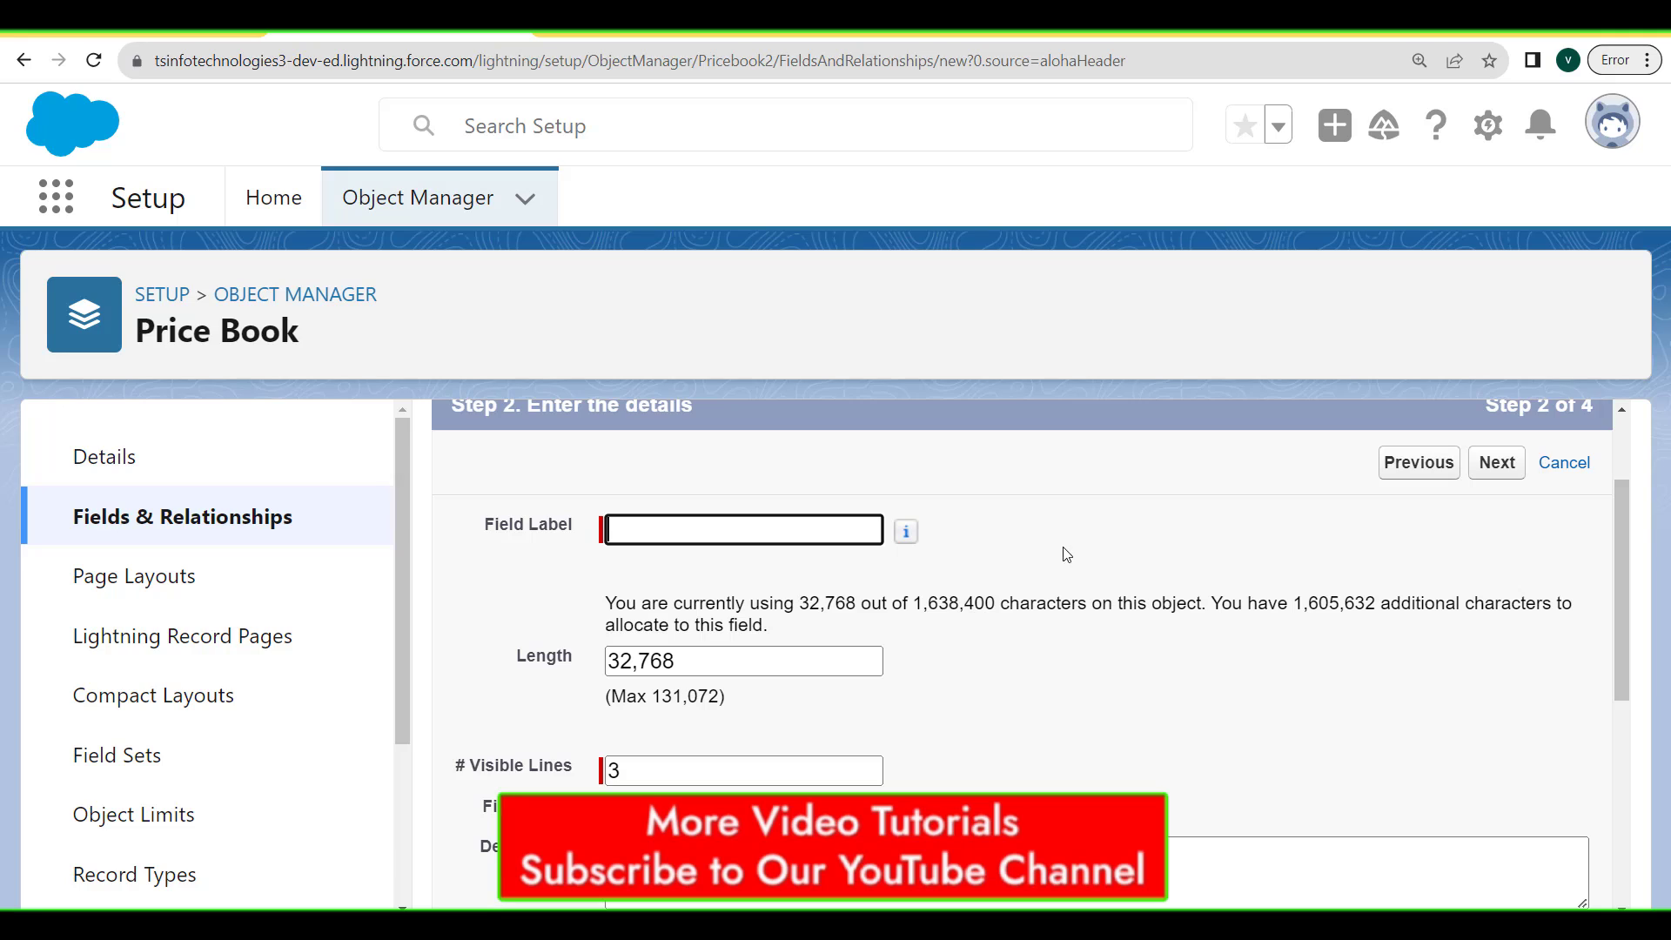
# Step: Enter 'Comments' as the field label and name, keeping length 32,768 and 3 visible lines
pyautogui.click(734, 531)
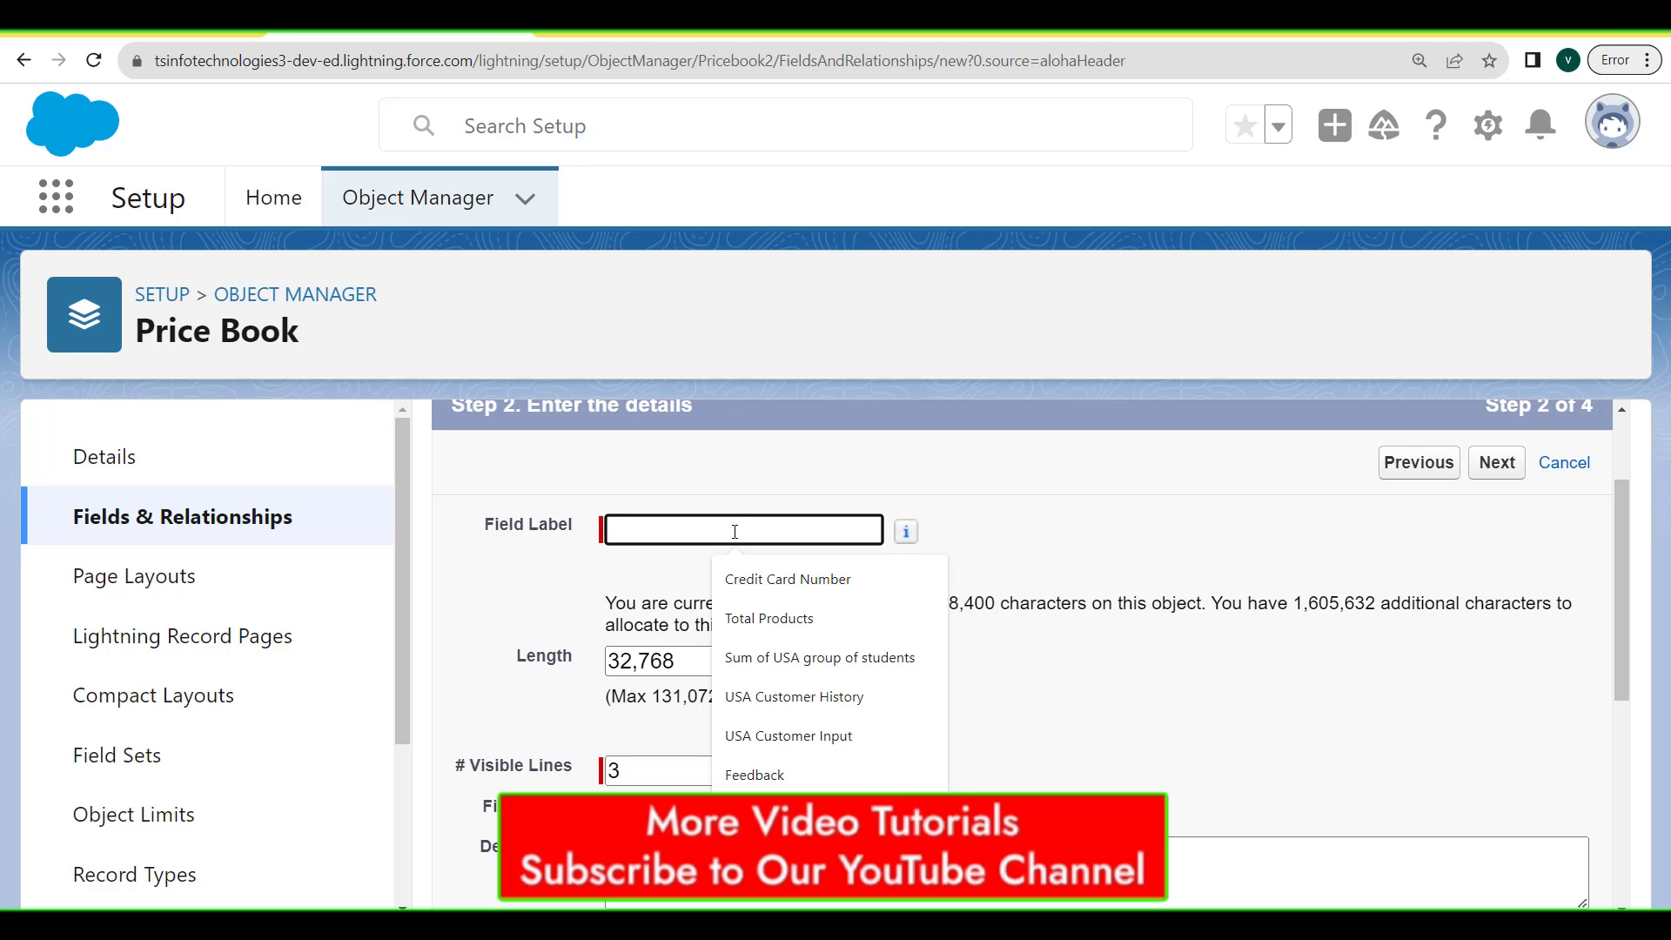
pyautogui.write('Comments')
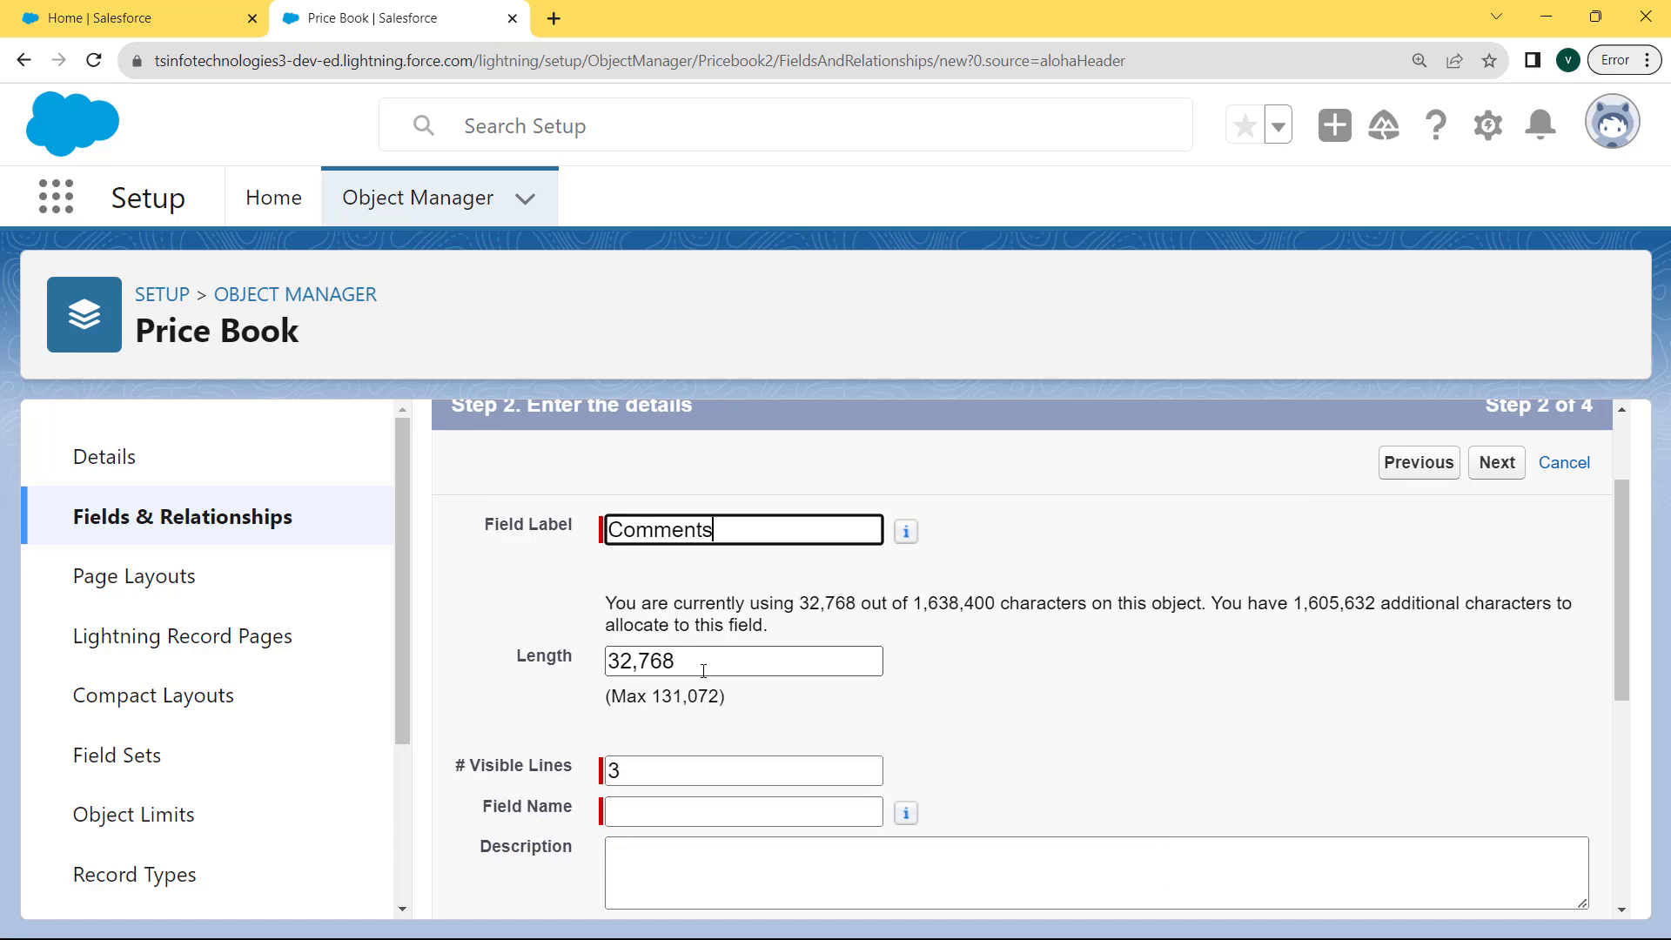
pyautogui.doubleClick(653, 770)
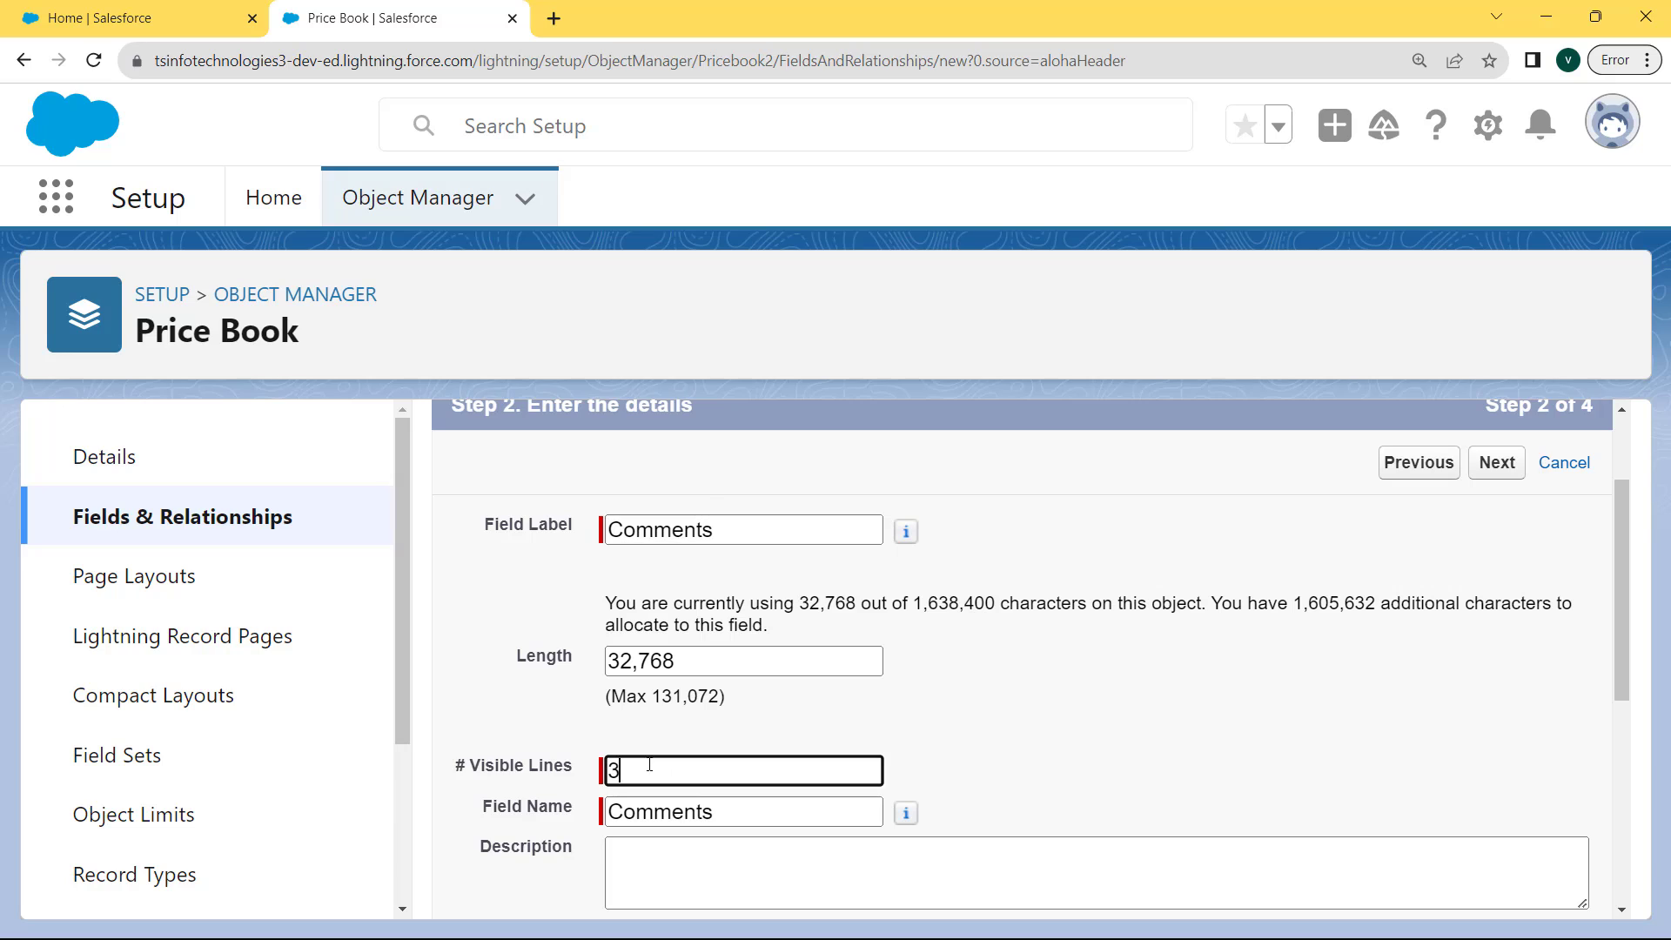
pyautogui.click(778, 815)
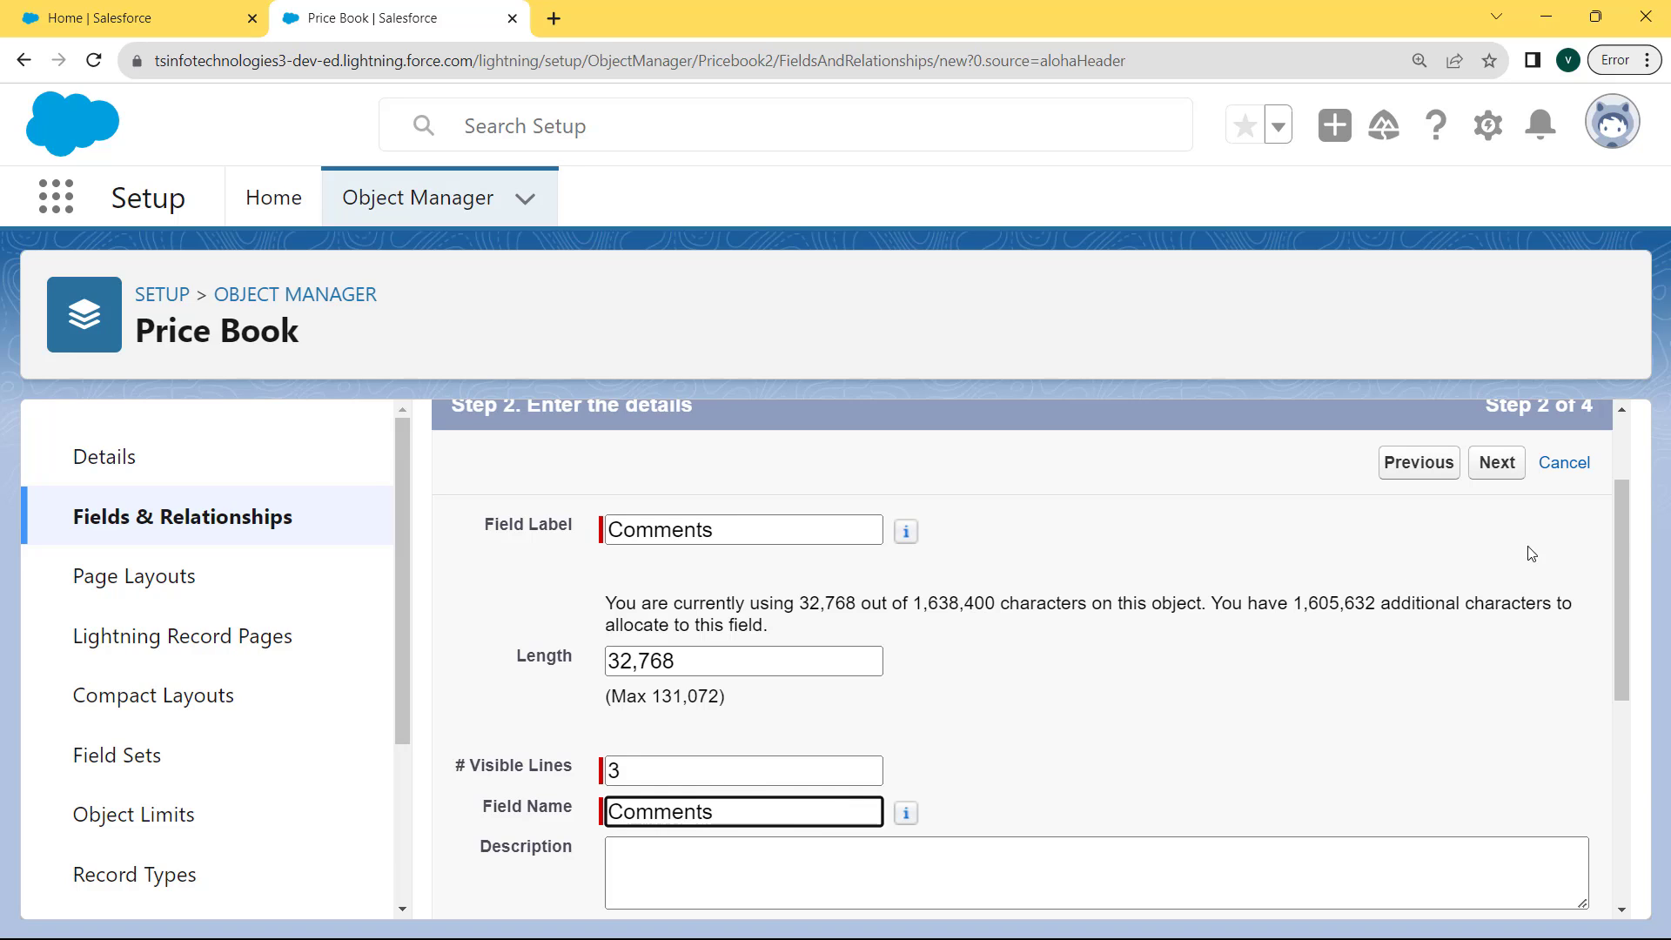
pyautogui.click(1499, 464)
pyautogui.moveTo(1613, 462); pyautogui.dragTo(1614, 494)
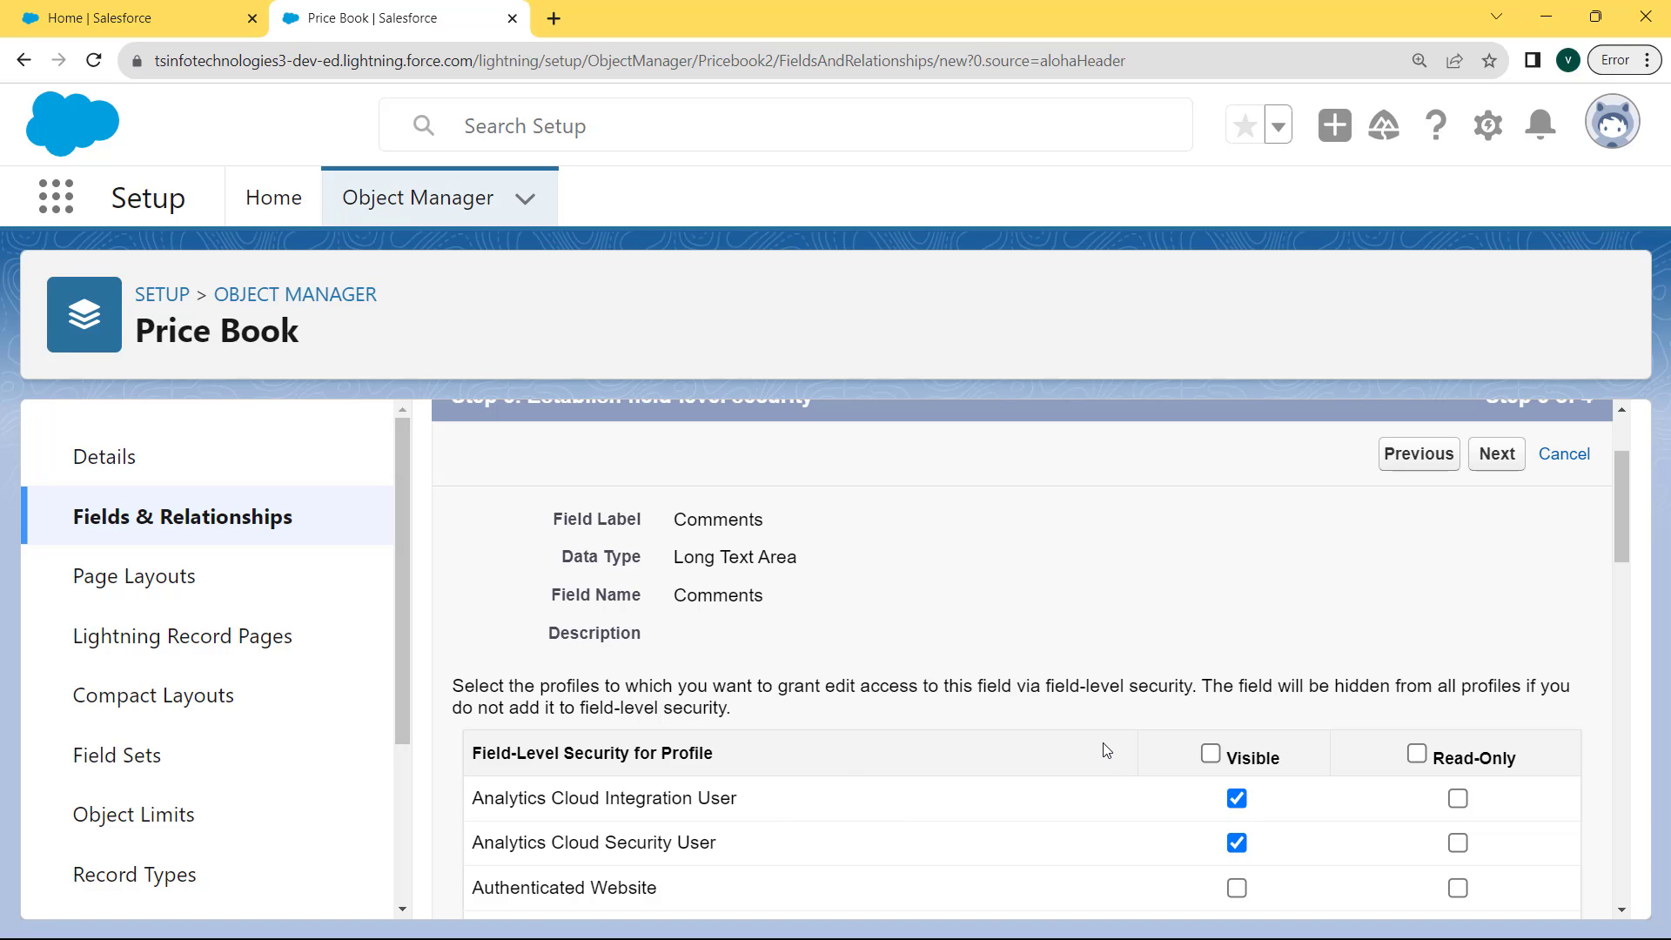
# Step: Make the Comments field visible to all profiles, then save it from the page layouts step
pyautogui.click(1211, 756)
pyautogui.click(1497, 454)
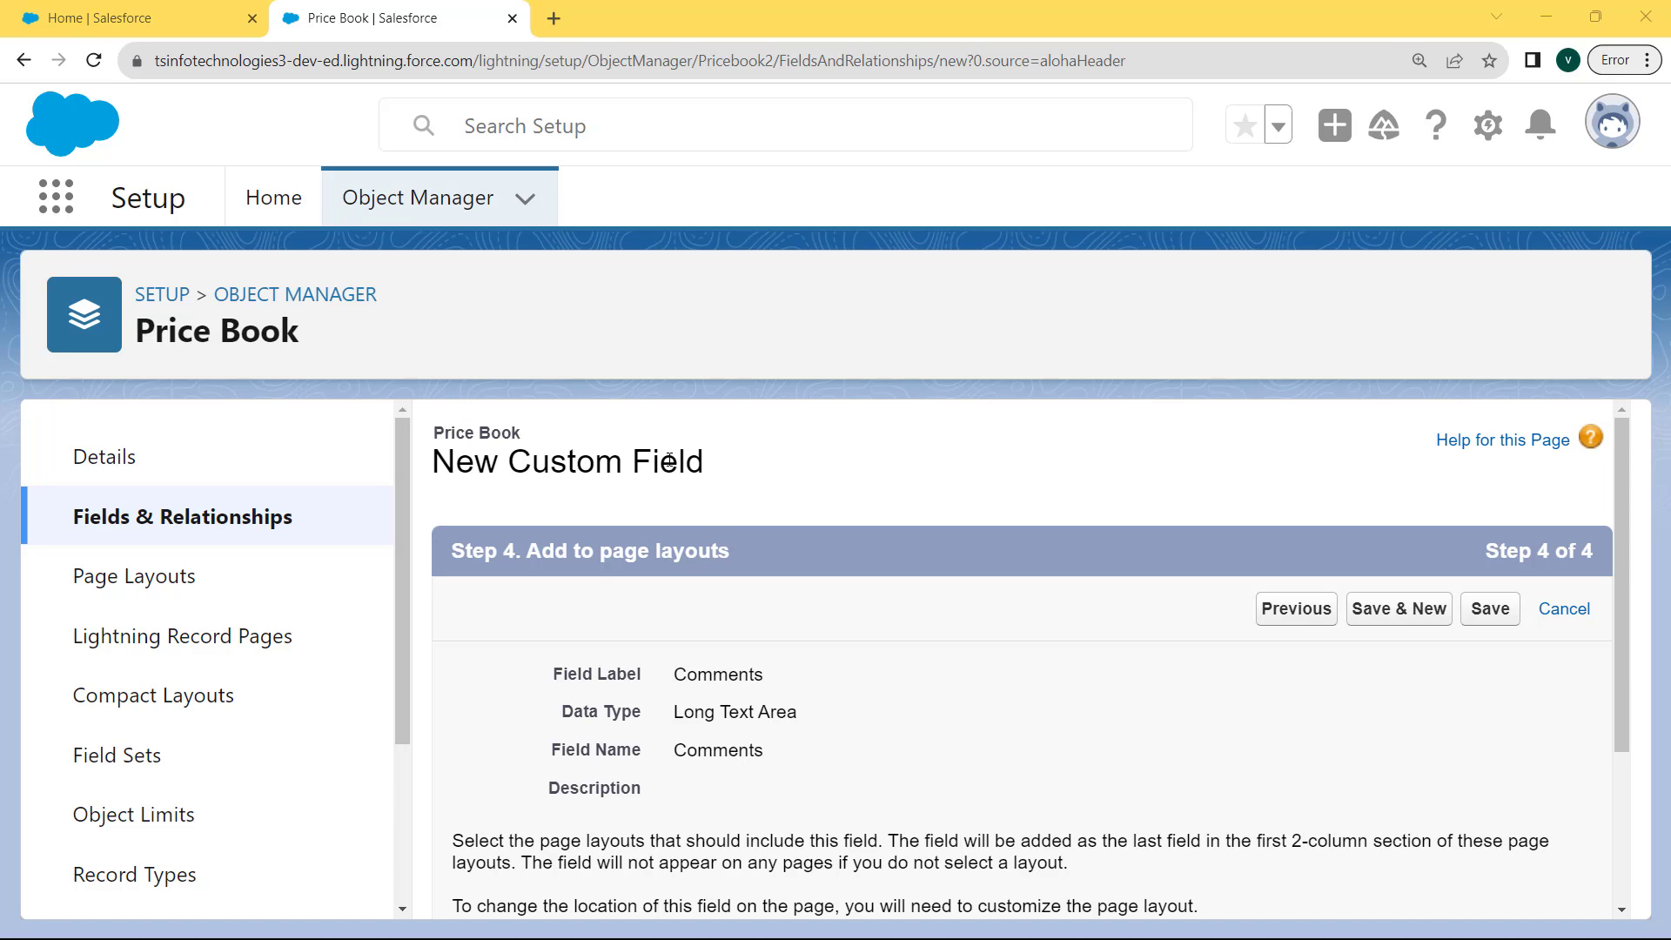
pyautogui.click(1494, 605)
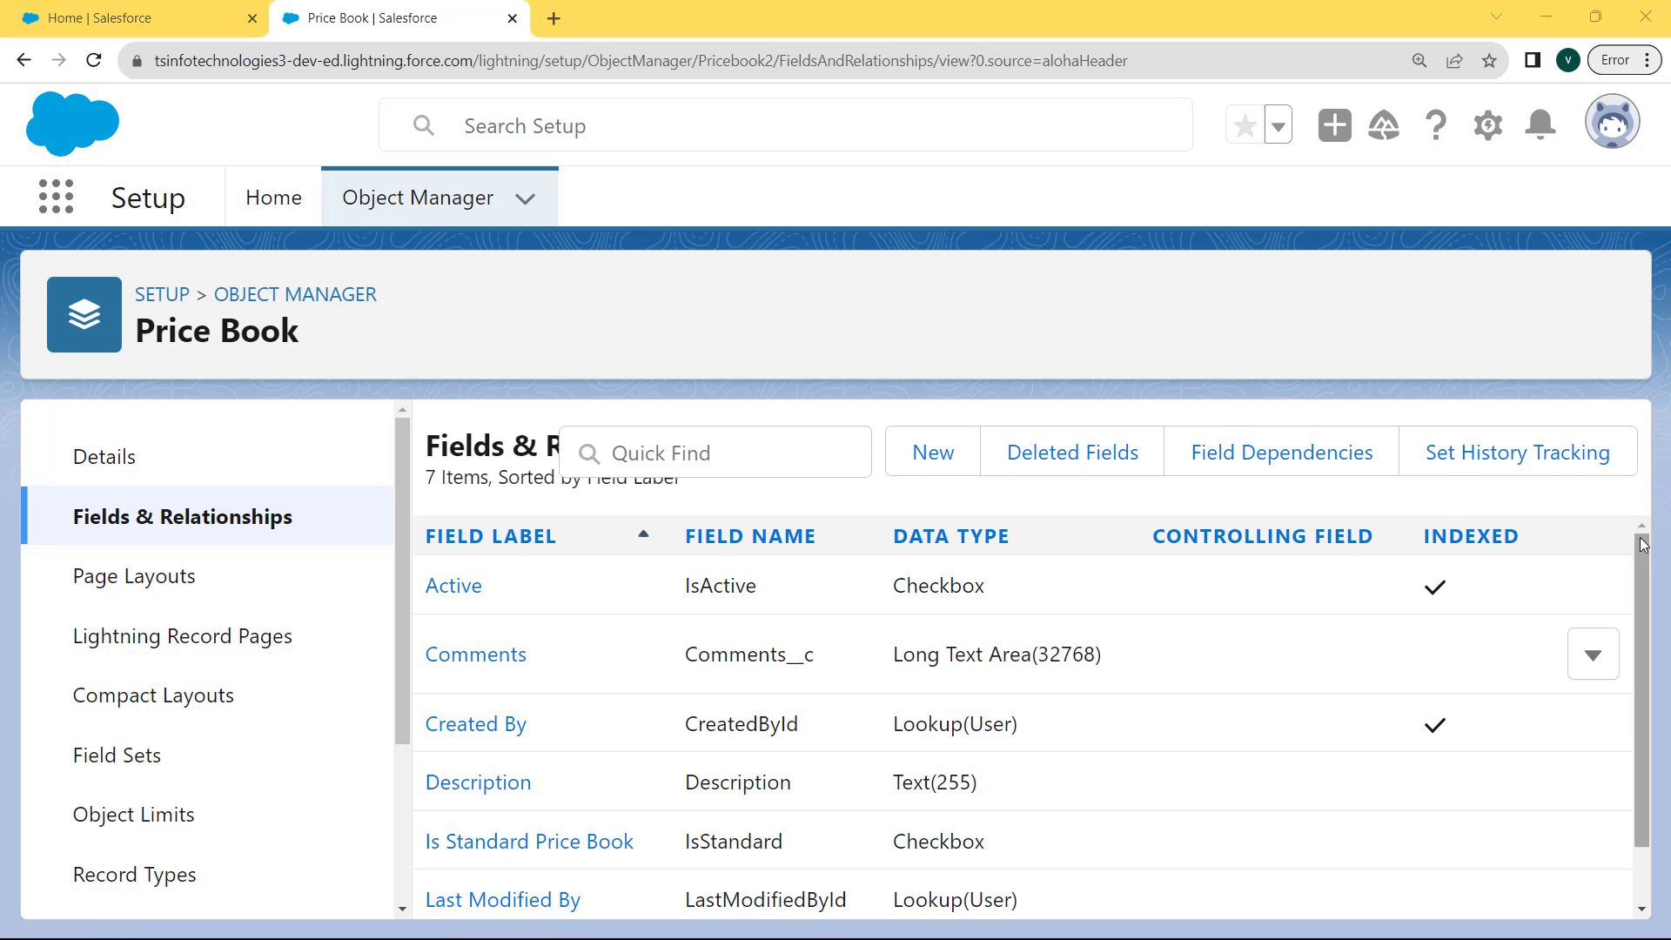
# Step: Check the Price Book field list for Comments, then open the avatar's profile menu
pyautogui.moveTo(1646, 567); pyautogui.dragTo(1655, 707)
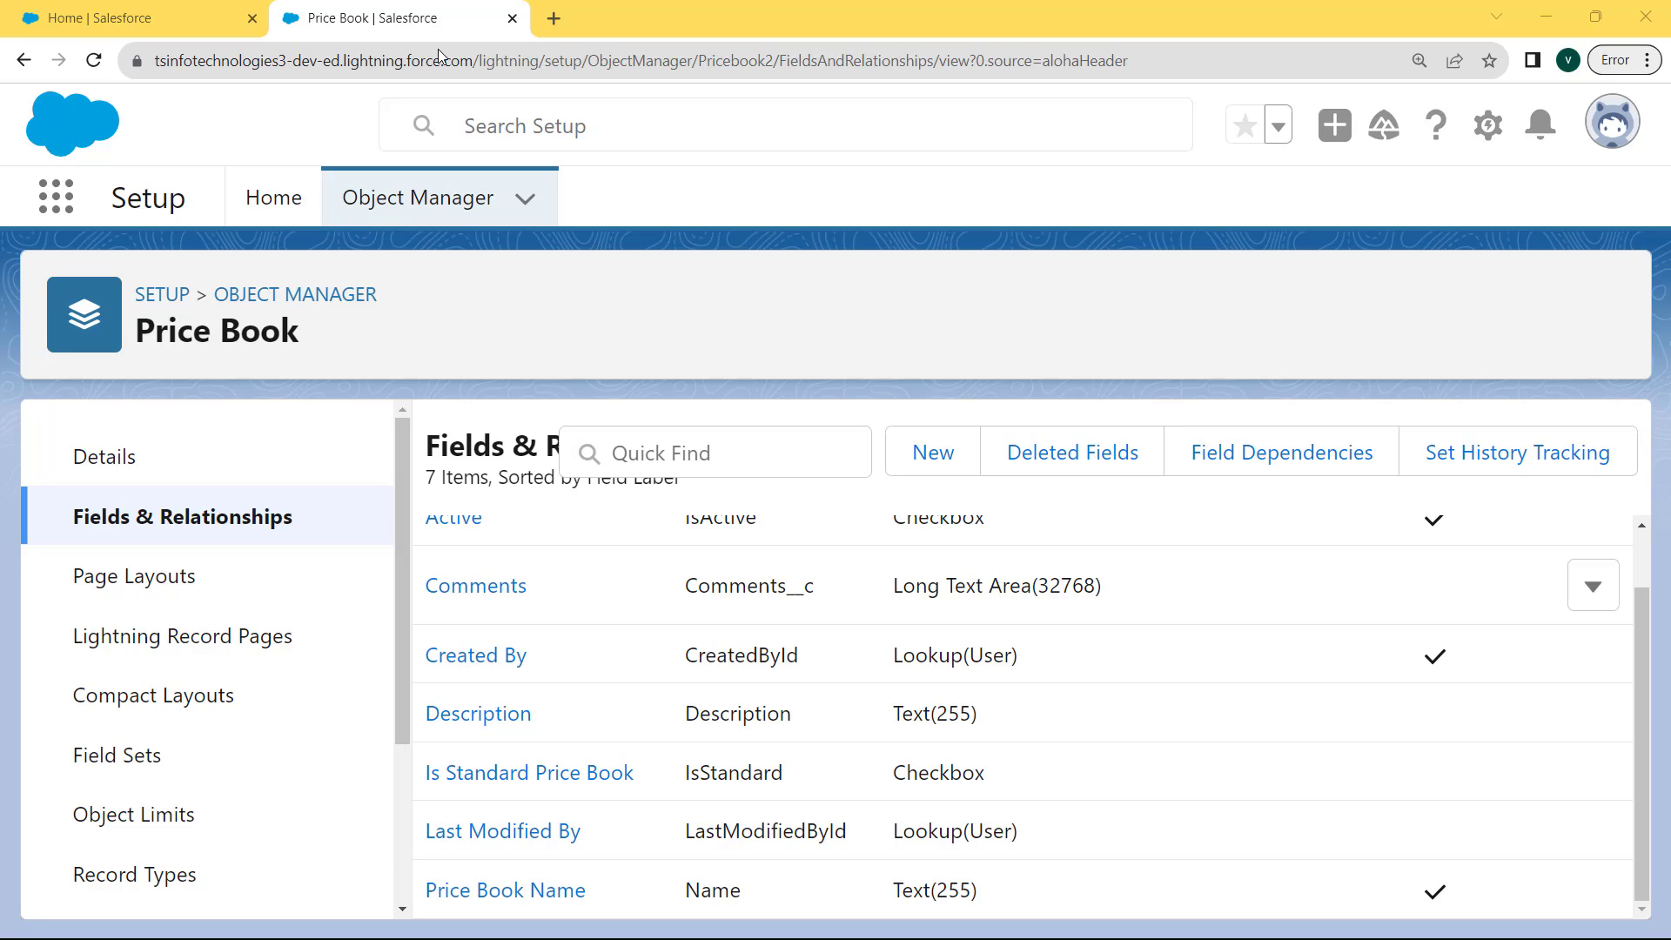
pyautogui.click(1611, 125)
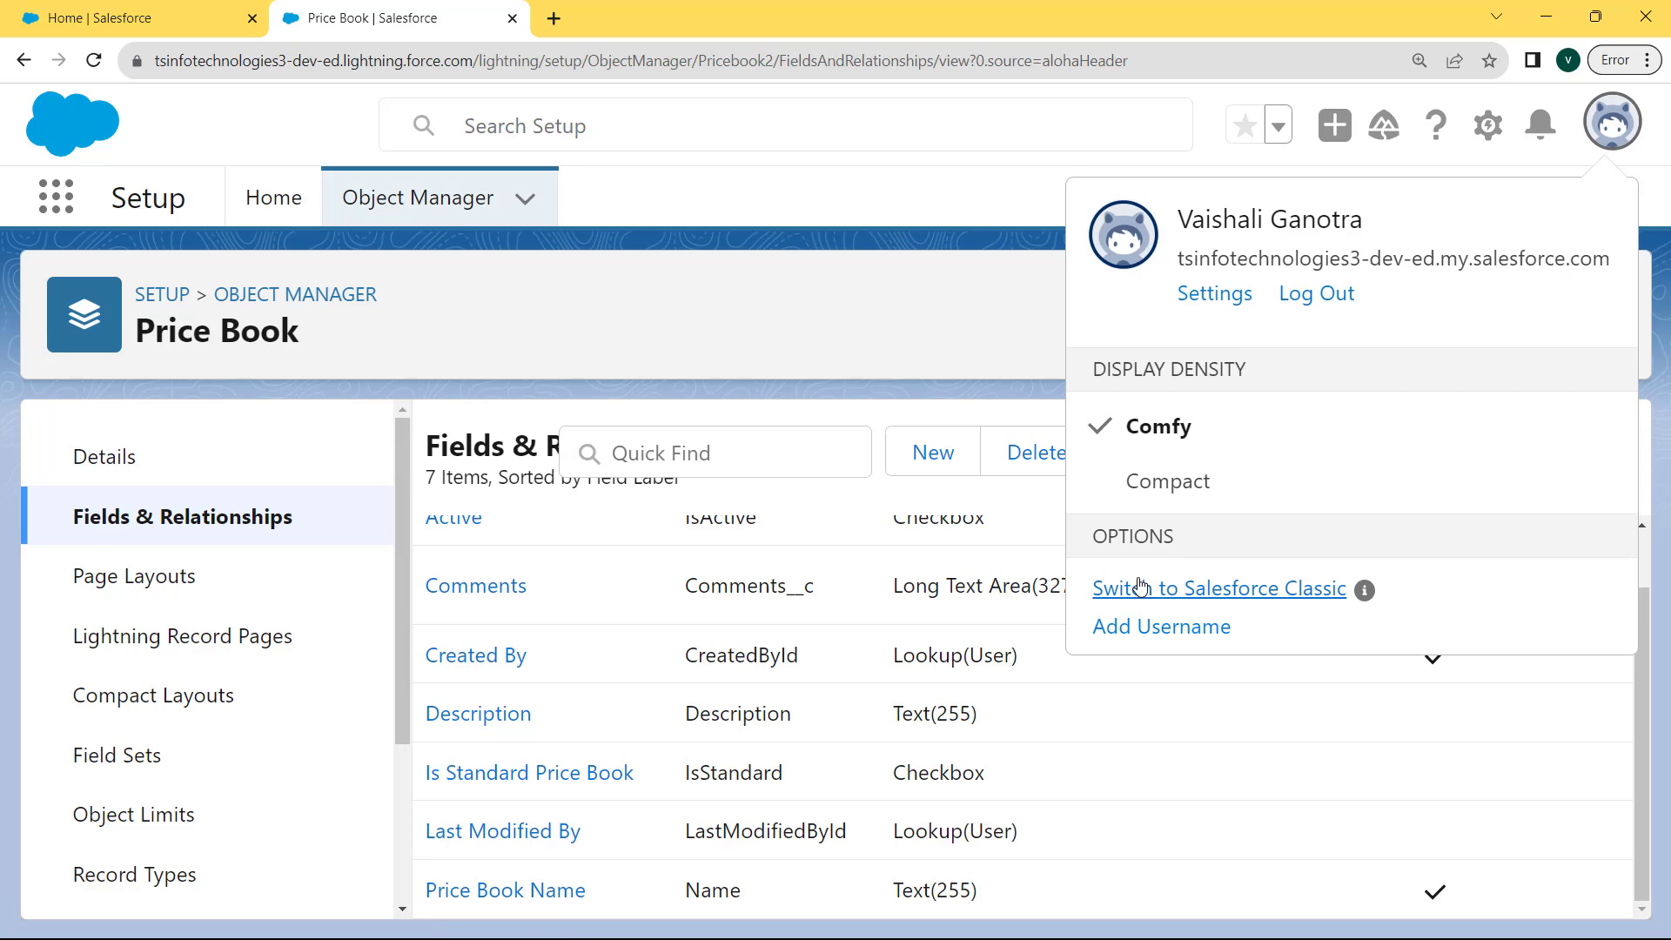
# Step: Switch to Salesforce Classic and open Setup from the user name menu
pyautogui.click(1256, 588)
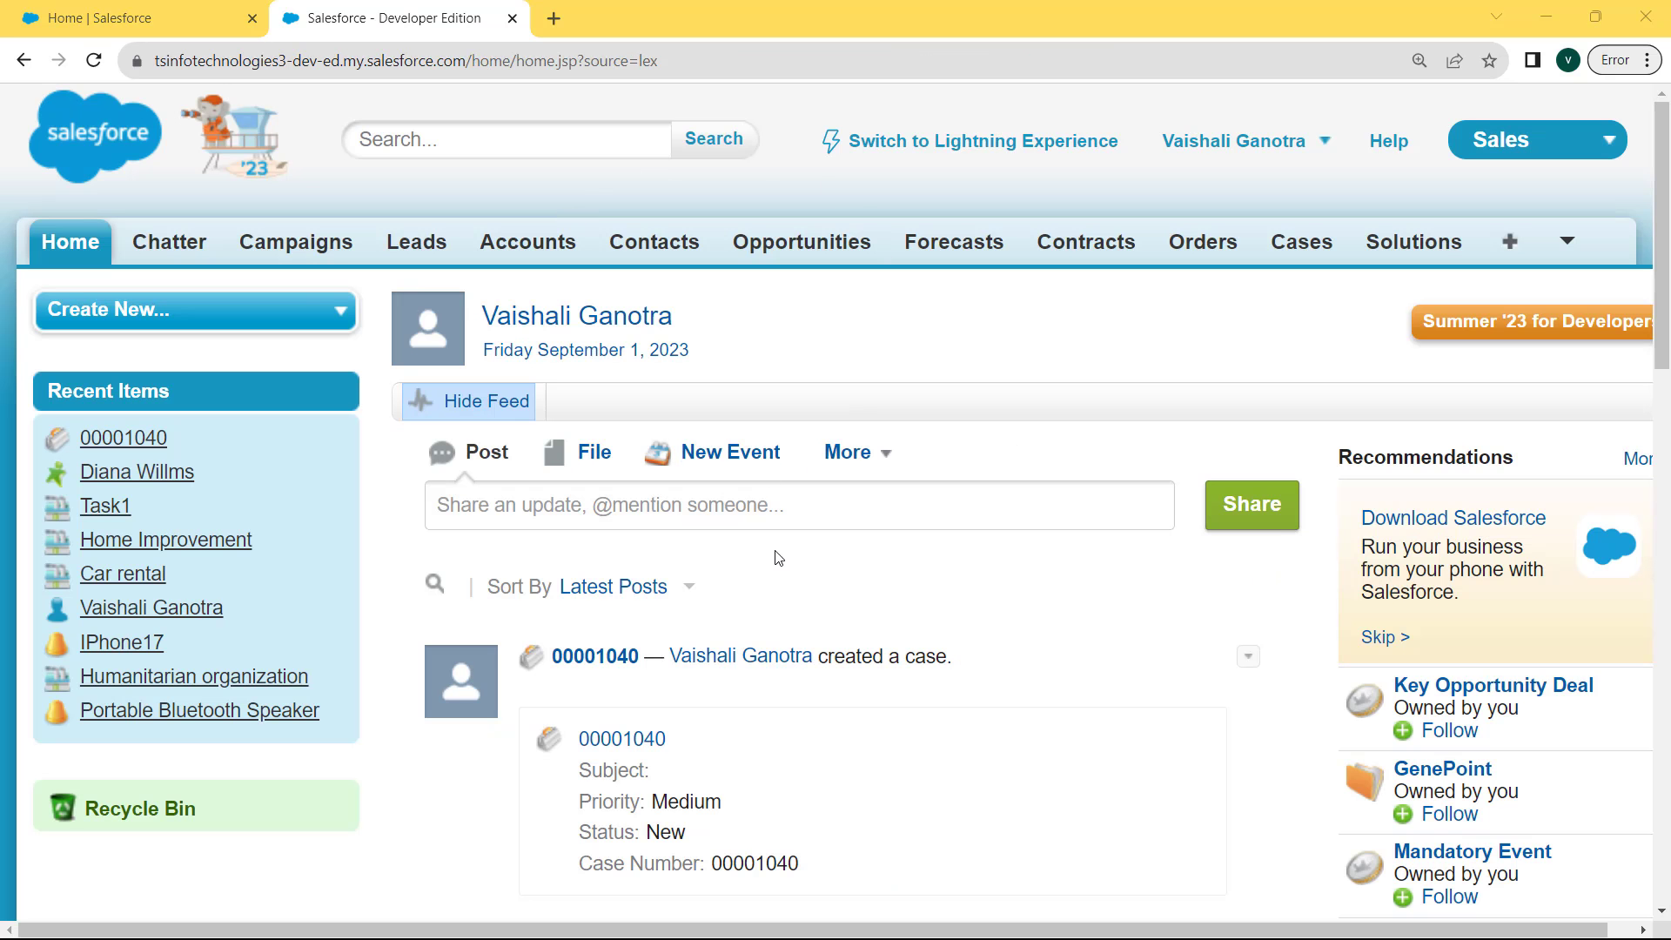
pyautogui.click(1322, 144)
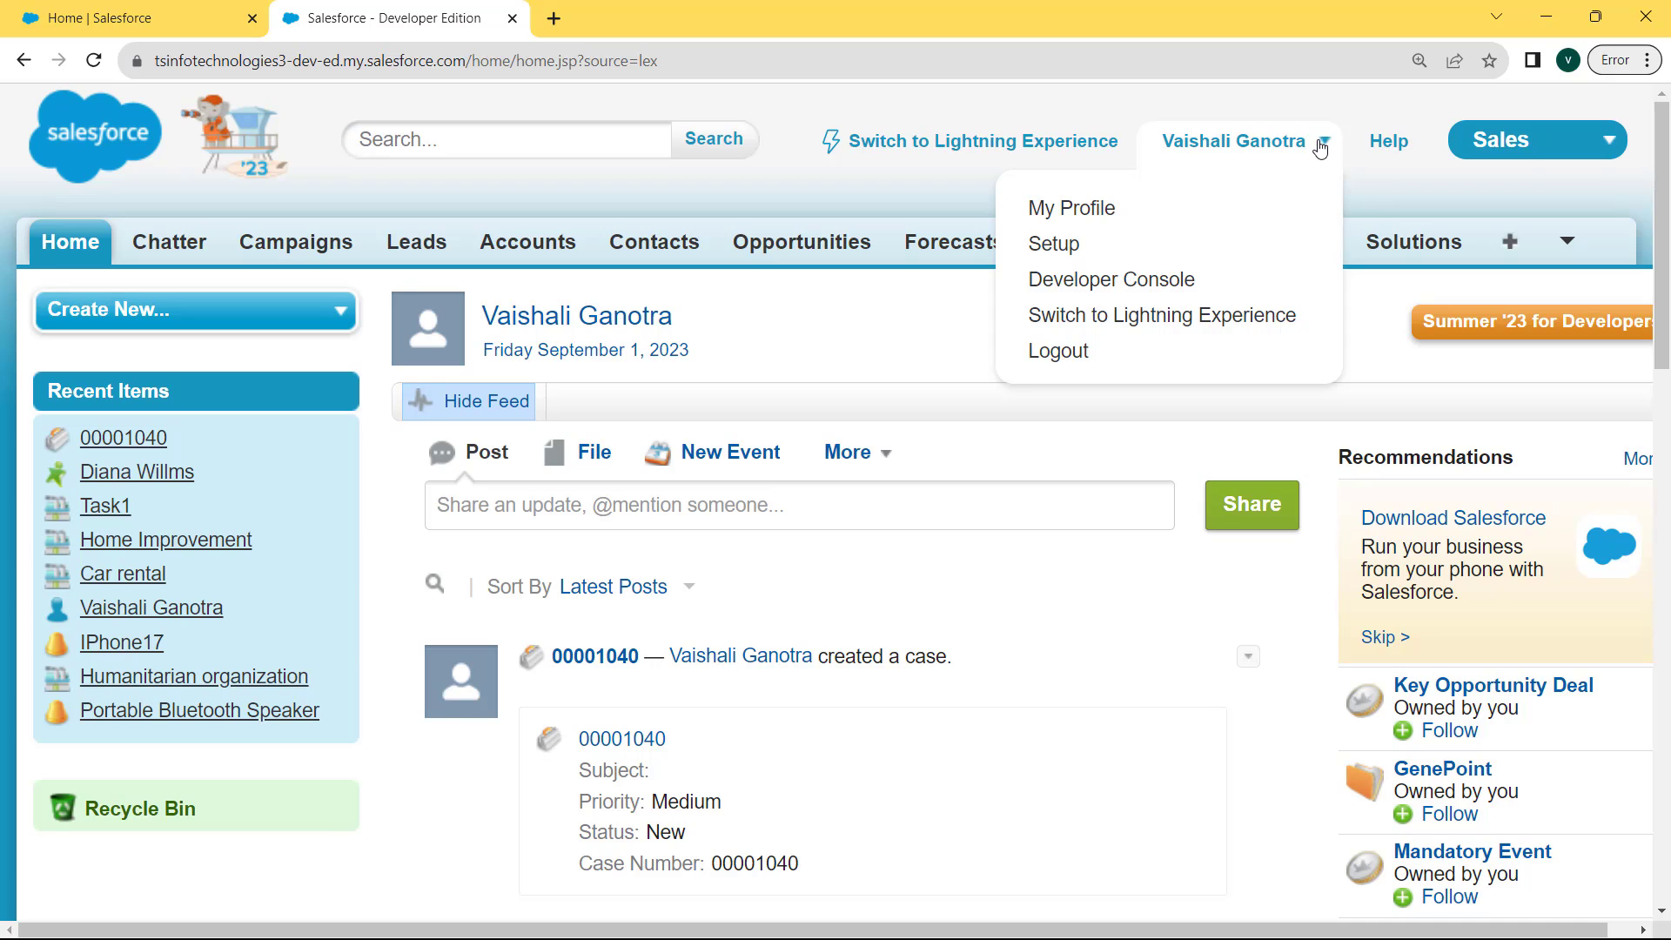
pyautogui.click(1071, 253)
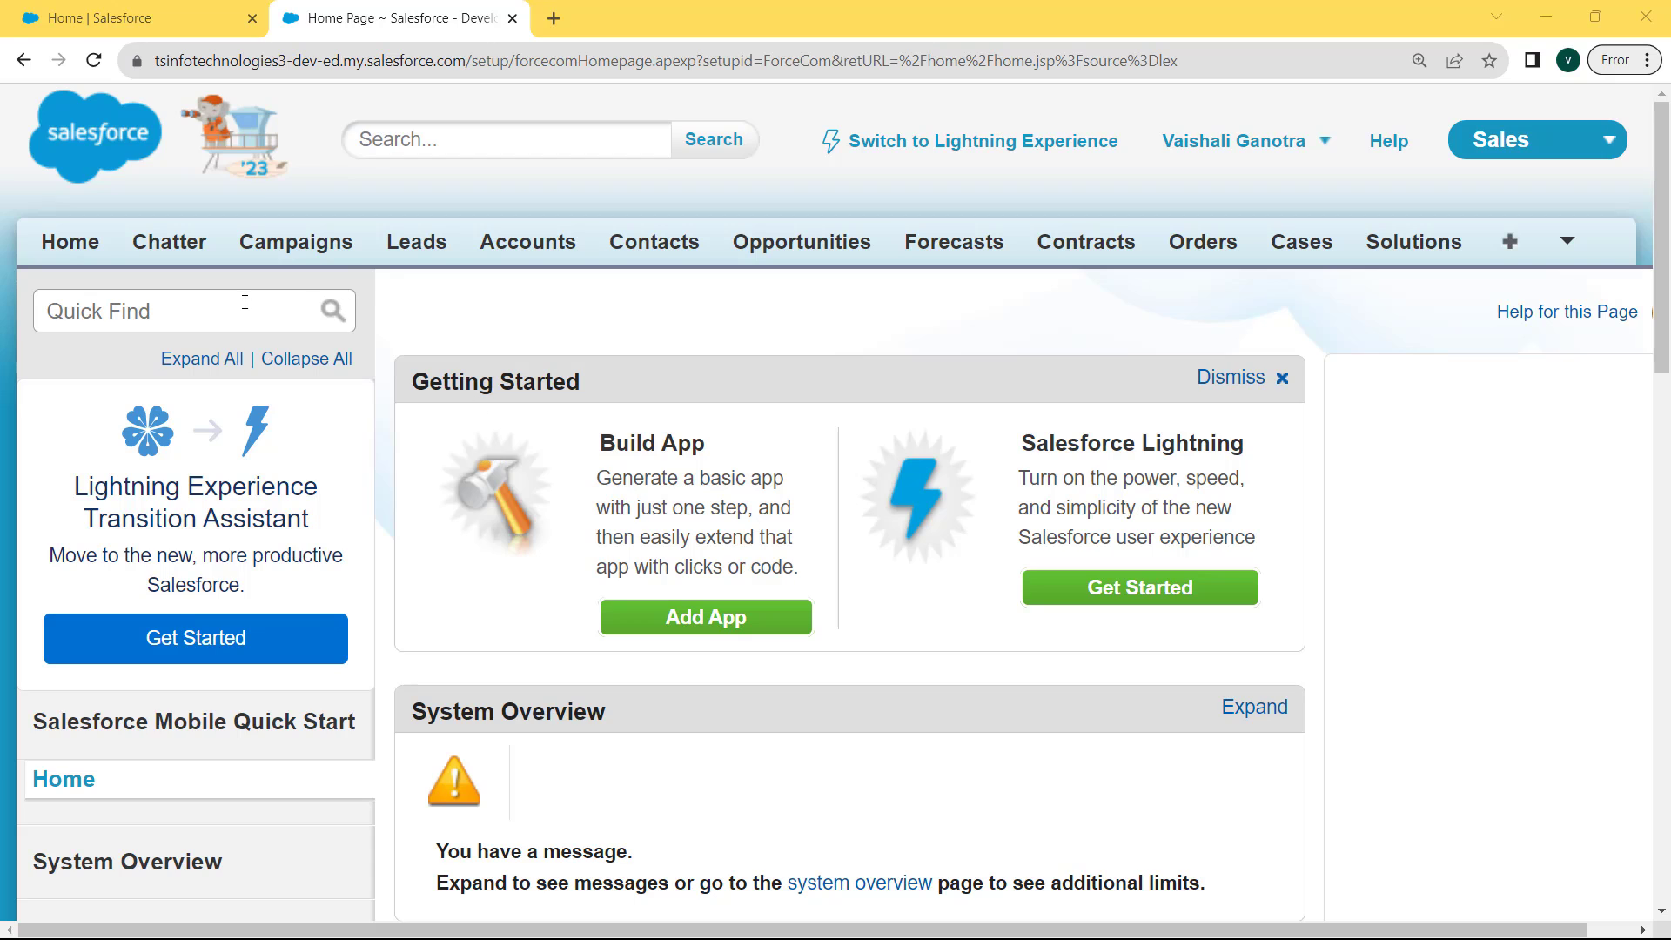
pyautogui.click(244, 302)
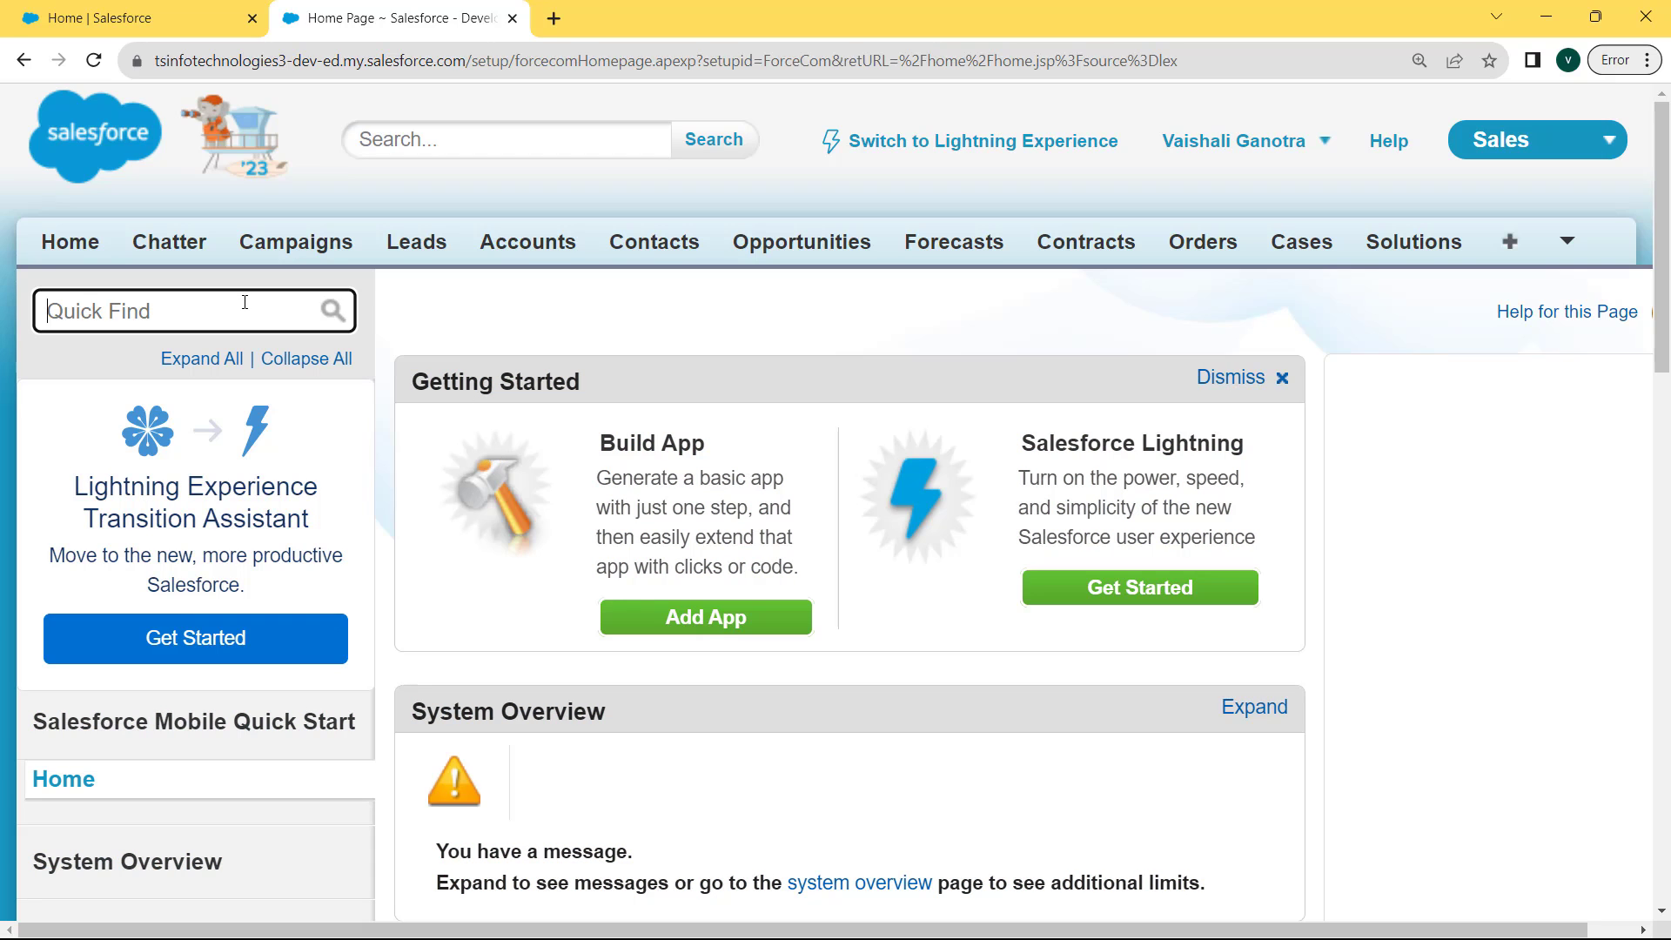
# Step: Find 'Order' in Quick Find, open the Order fields, and start a new custom field
pyautogui.write('Or')
pyautogui.write('der')
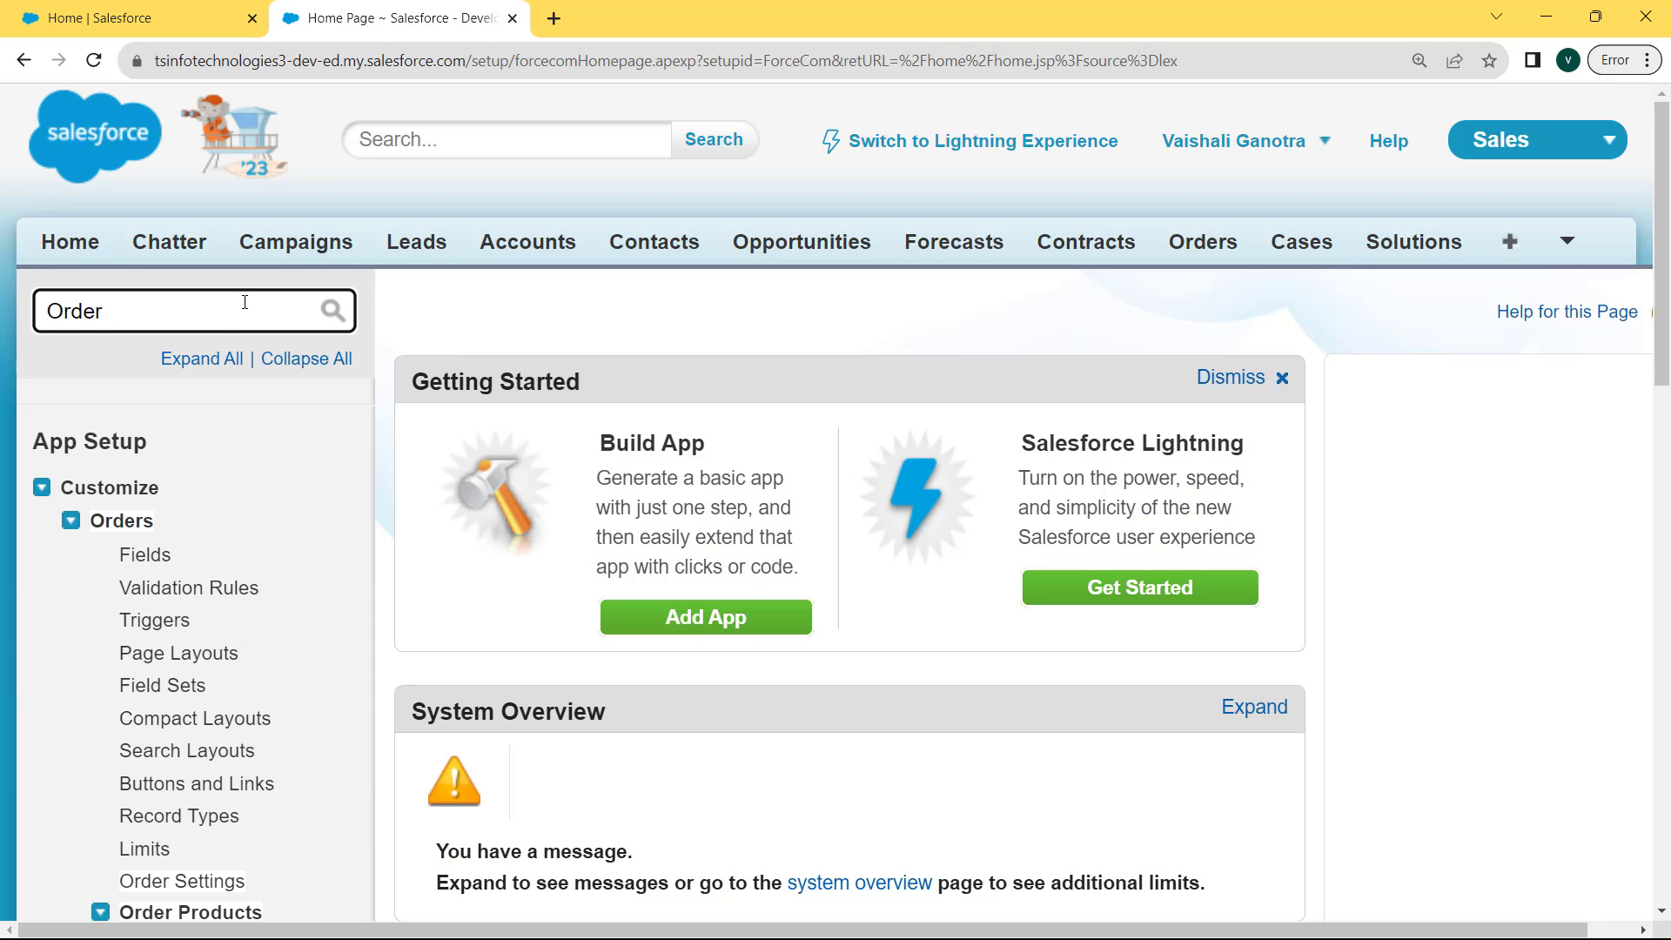
pyautogui.click(145, 556)
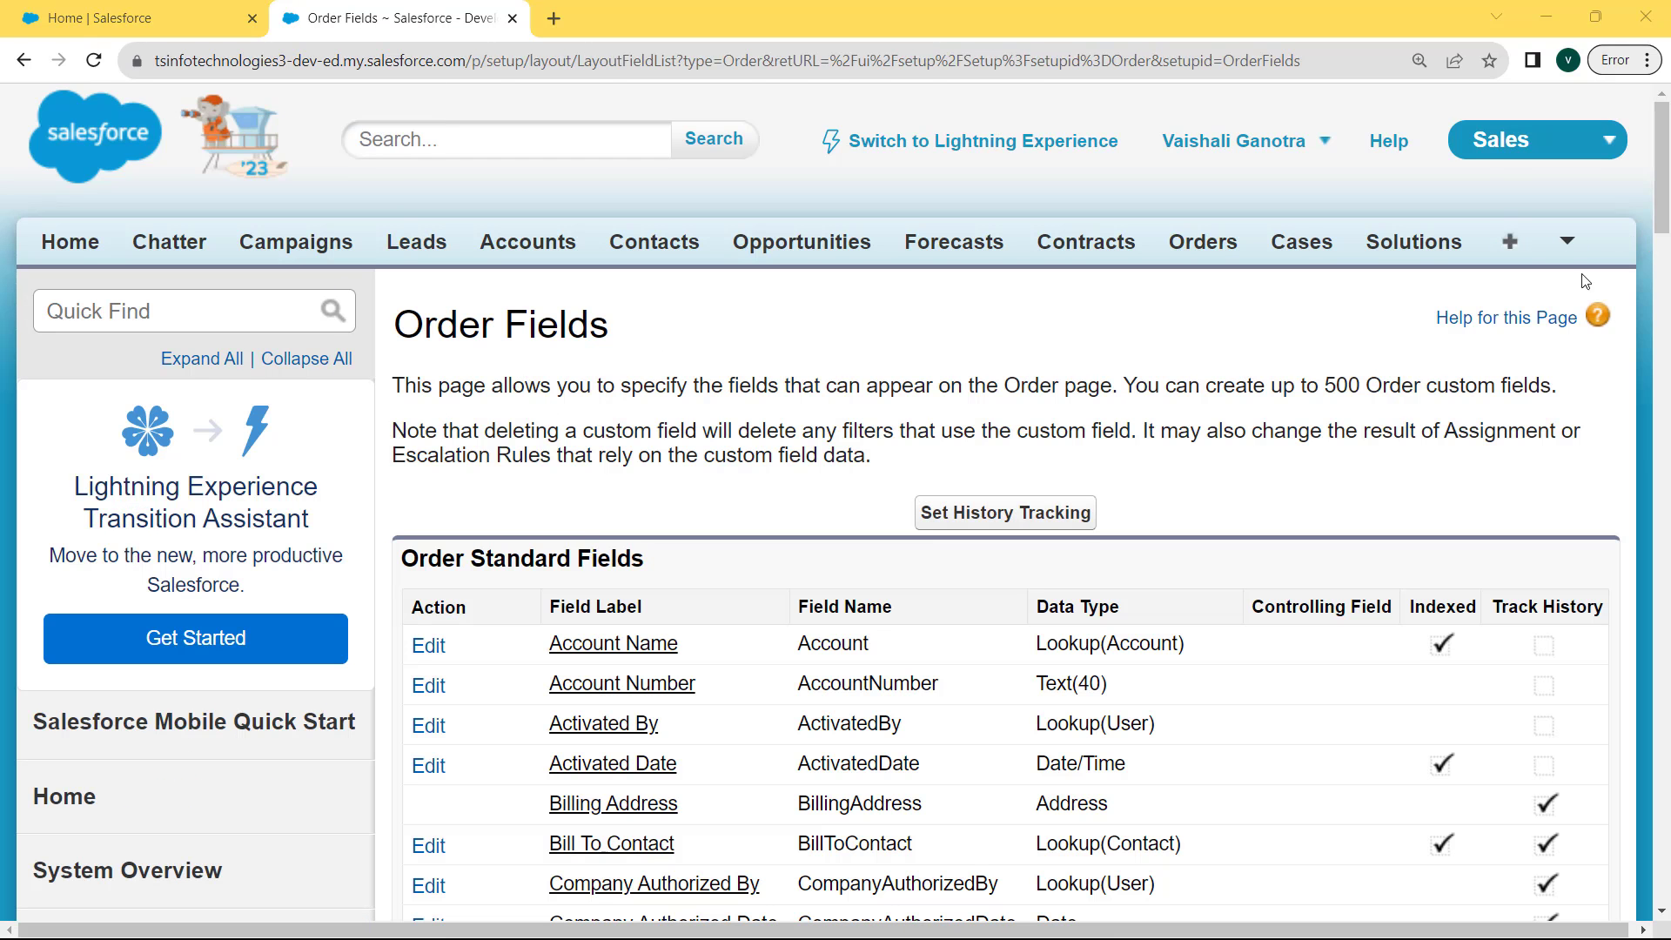
pyautogui.scroll(-1, 1665, 174)
pyautogui.moveTo(1664, 174); pyautogui.dragTo(1665, 416)
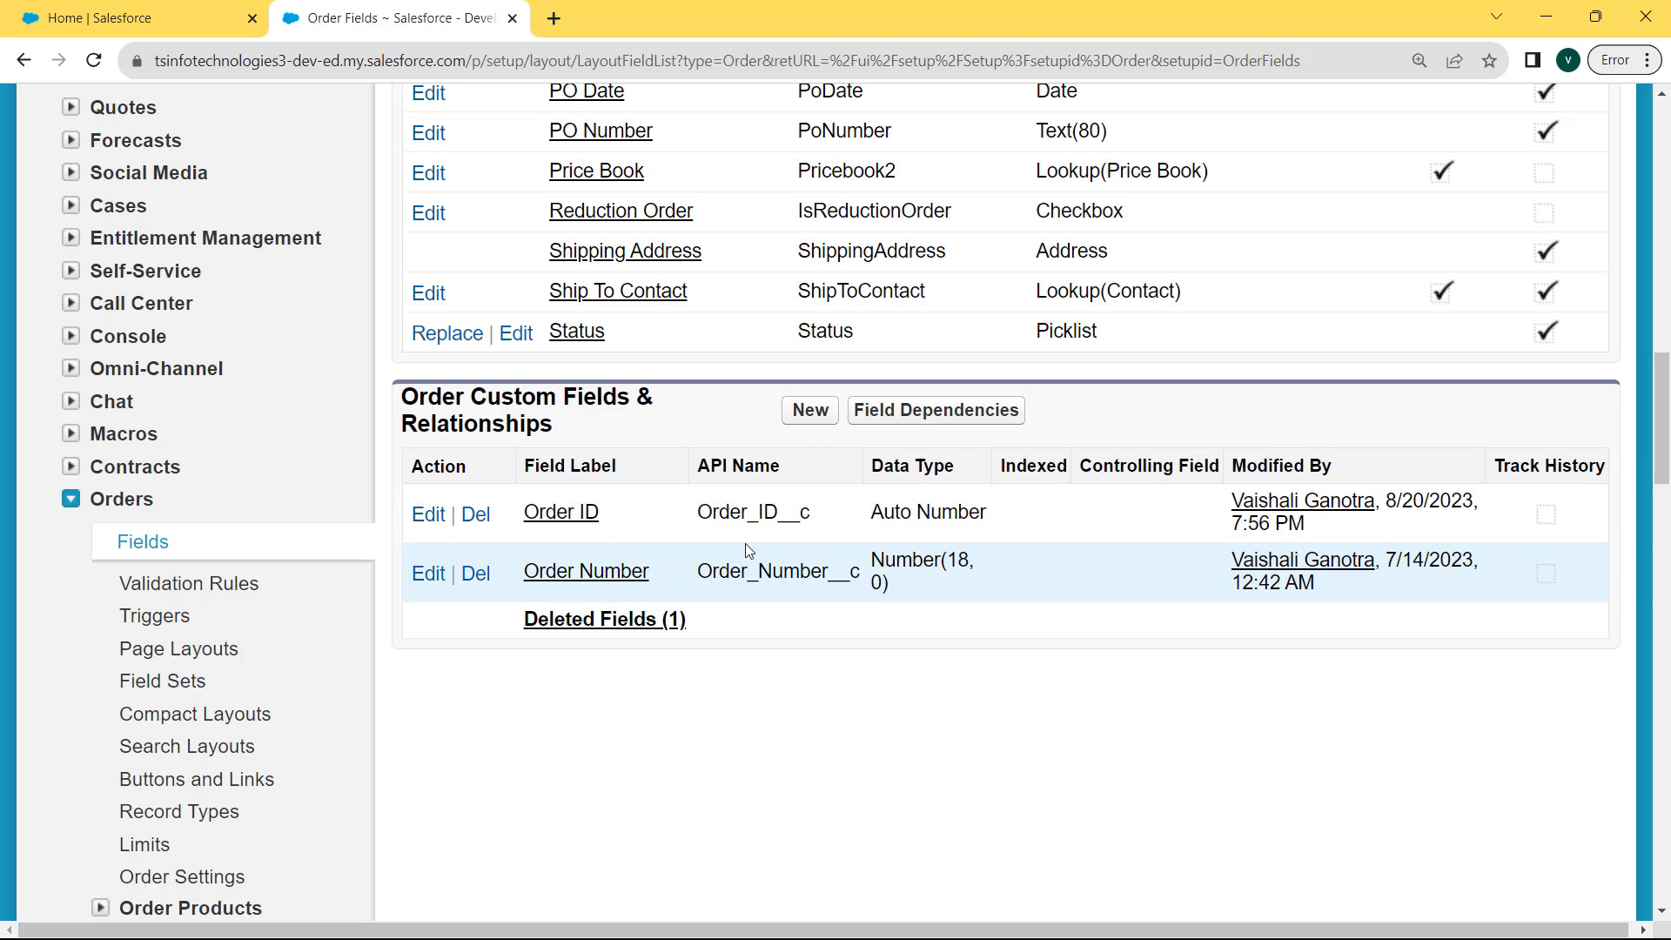
pyautogui.click(830, 414)
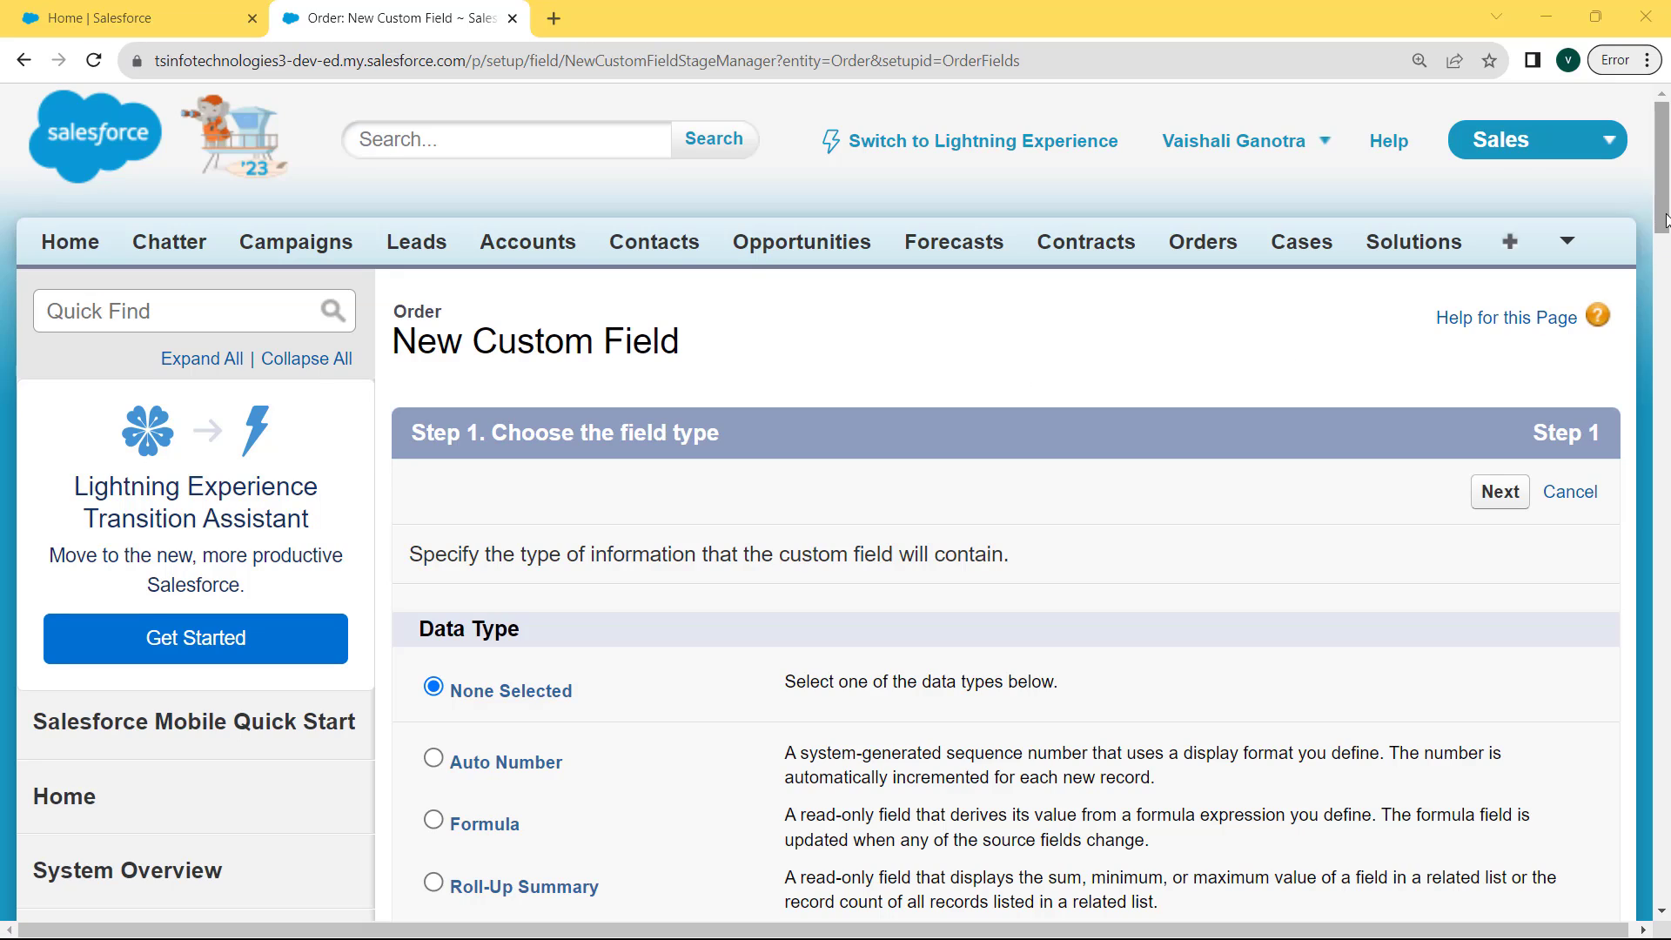
# Step: Choose Text Area (Long) as the new Order field's data type and proceed
pyautogui.moveTo(1665, 221); pyautogui.dragTo(1665, 308)
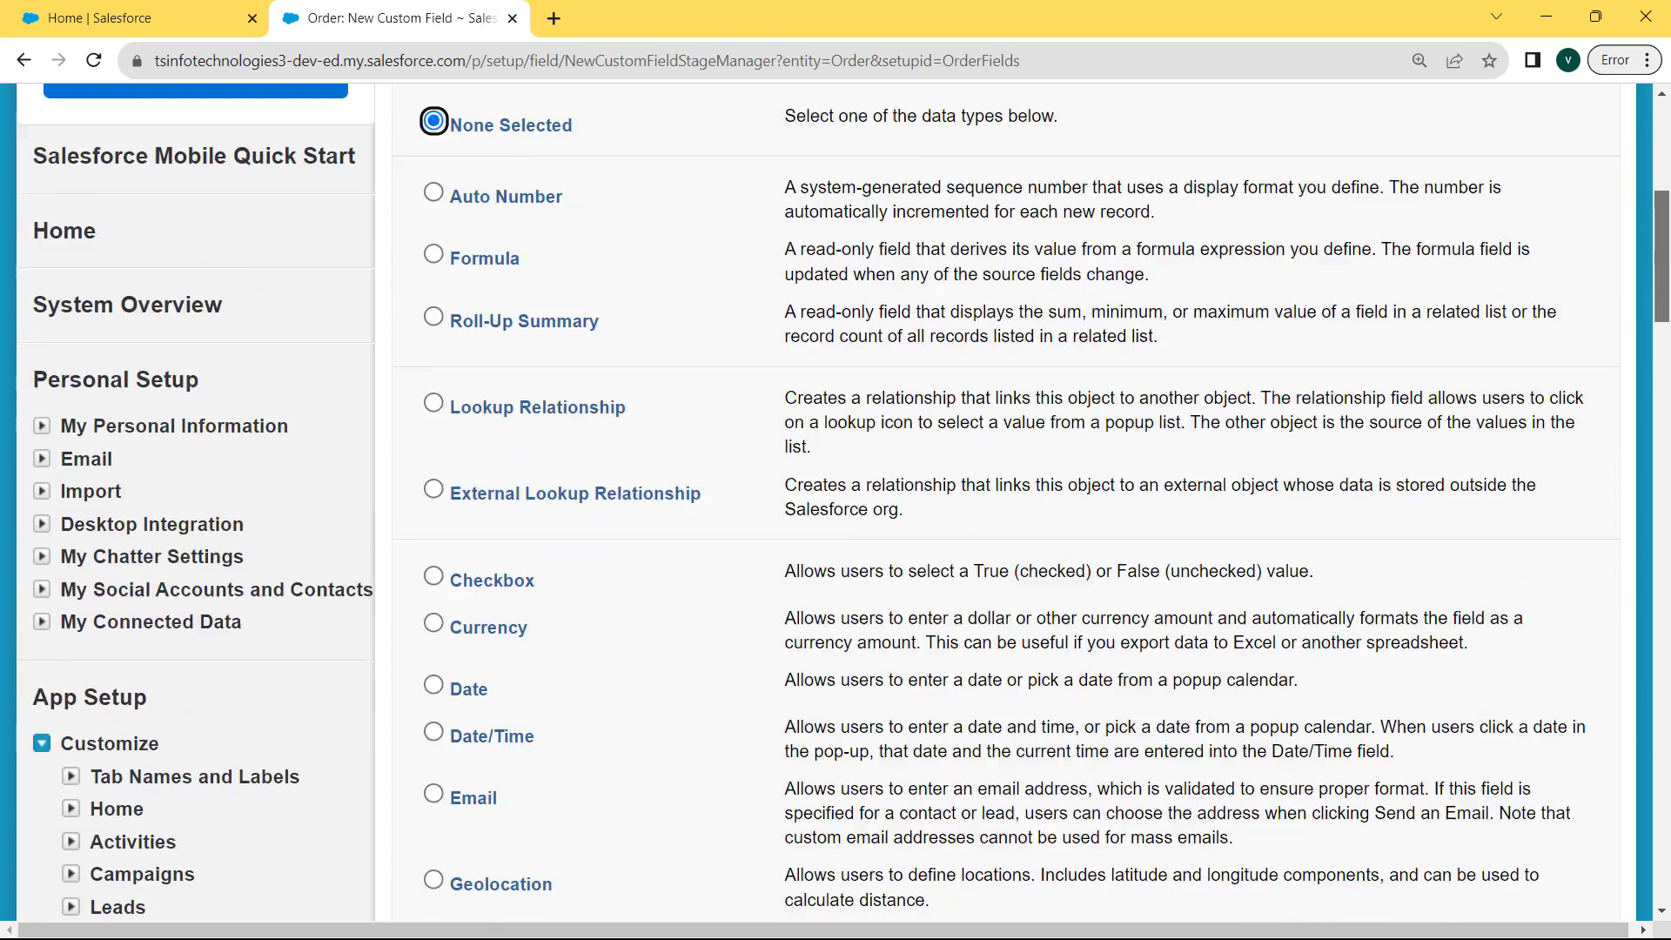
pyautogui.scroll(-8, 540, 547)
pyautogui.click(442, 529)
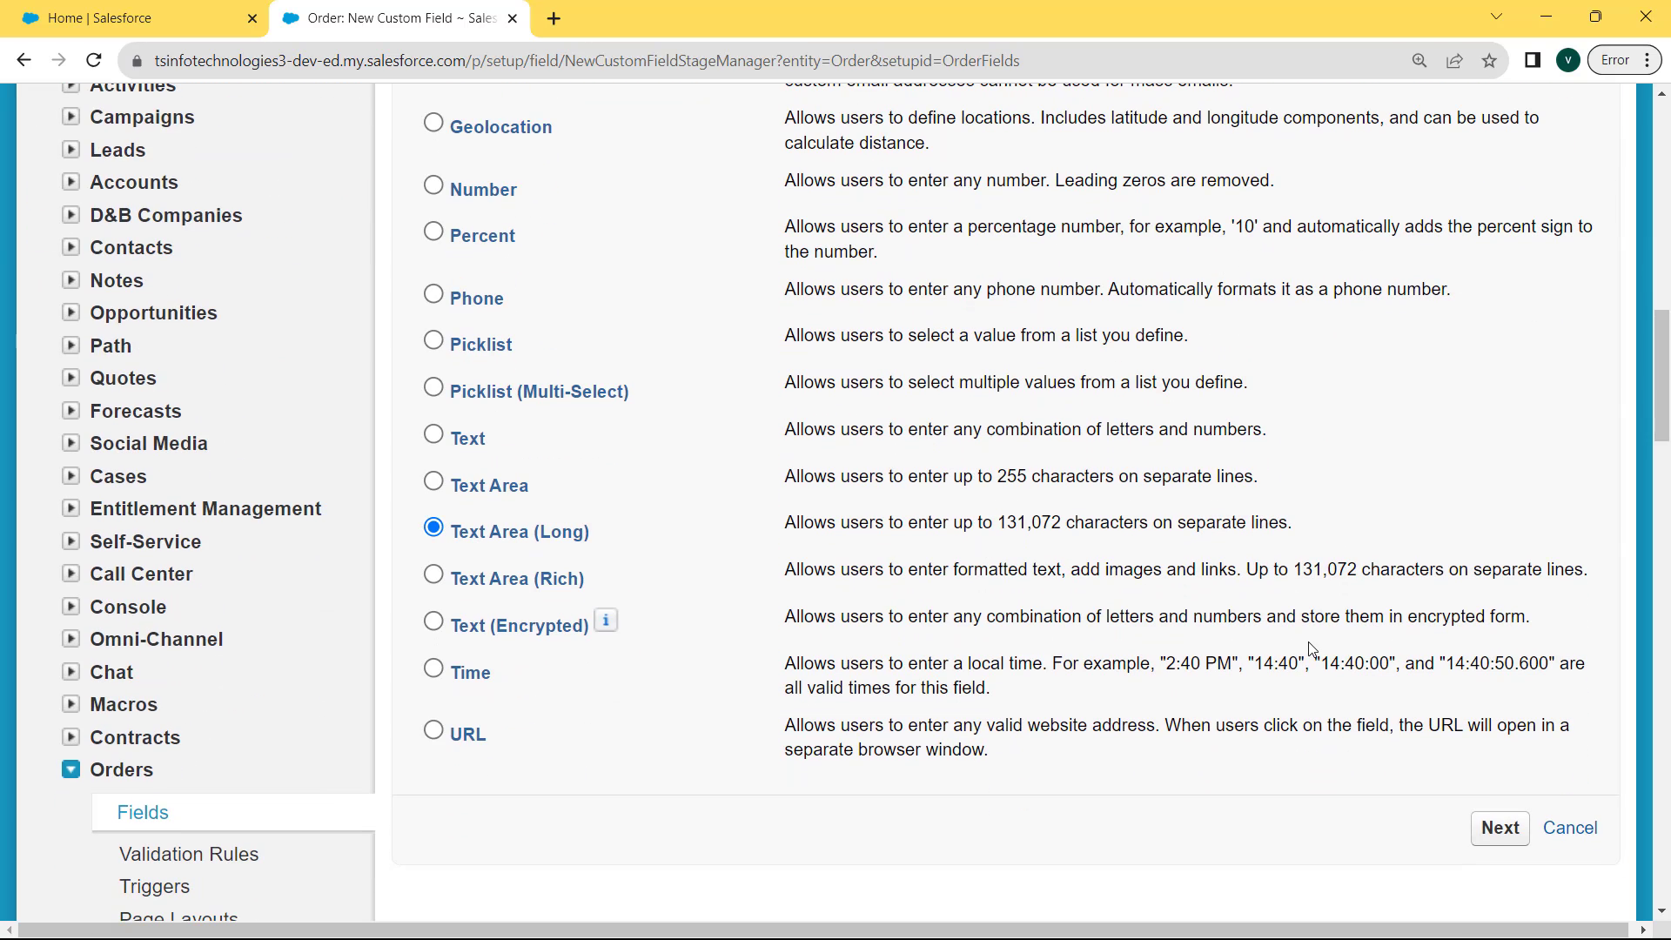
pyautogui.click(1494, 831)
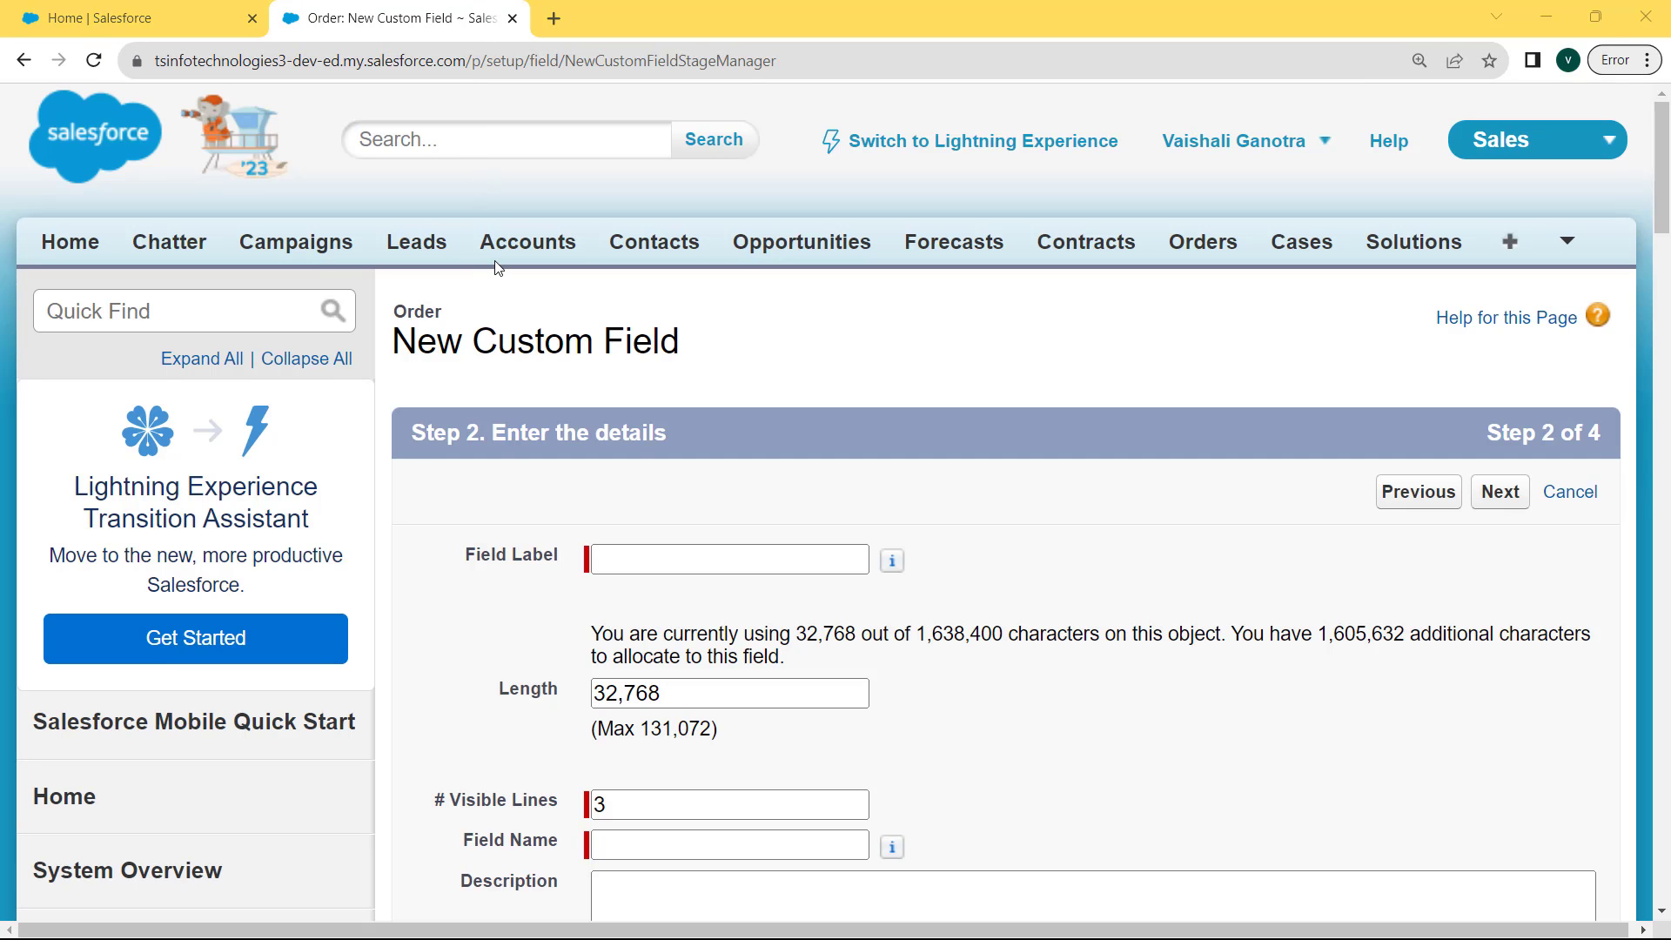
# Step: Label the field 'Order Details', confirming length 32,768, 3 visible lines and name Order_Details
pyautogui.click(654, 564)
pyautogui.click(654, 566)
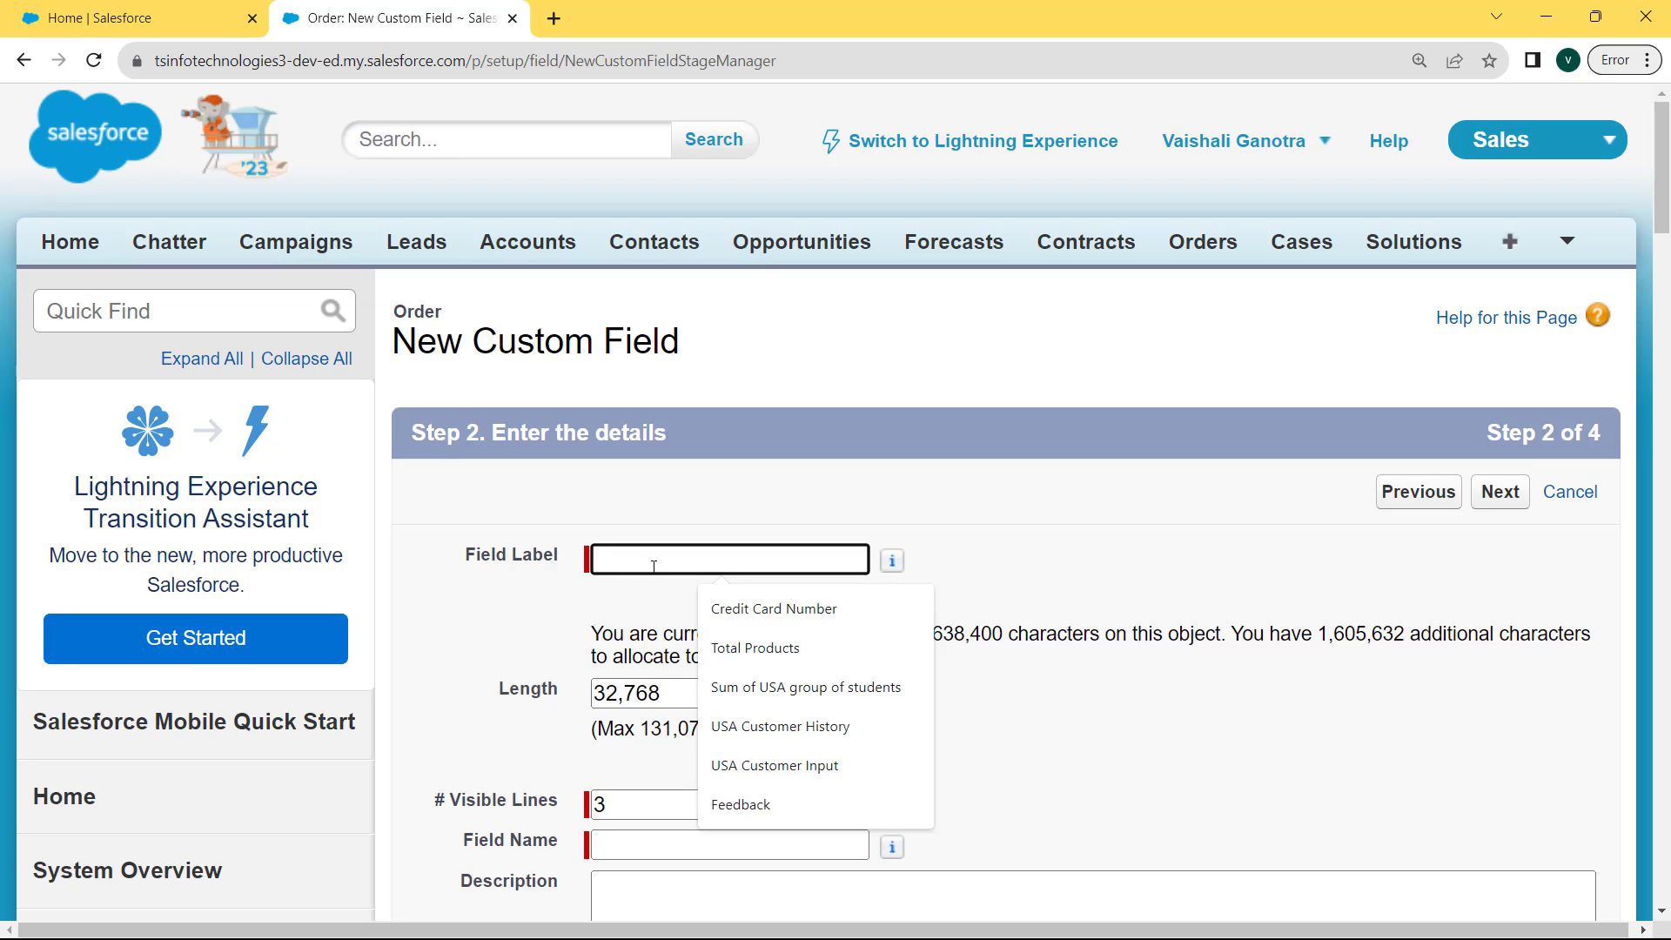
pyautogui.write('Order Details')
pyautogui.click(620, 596)
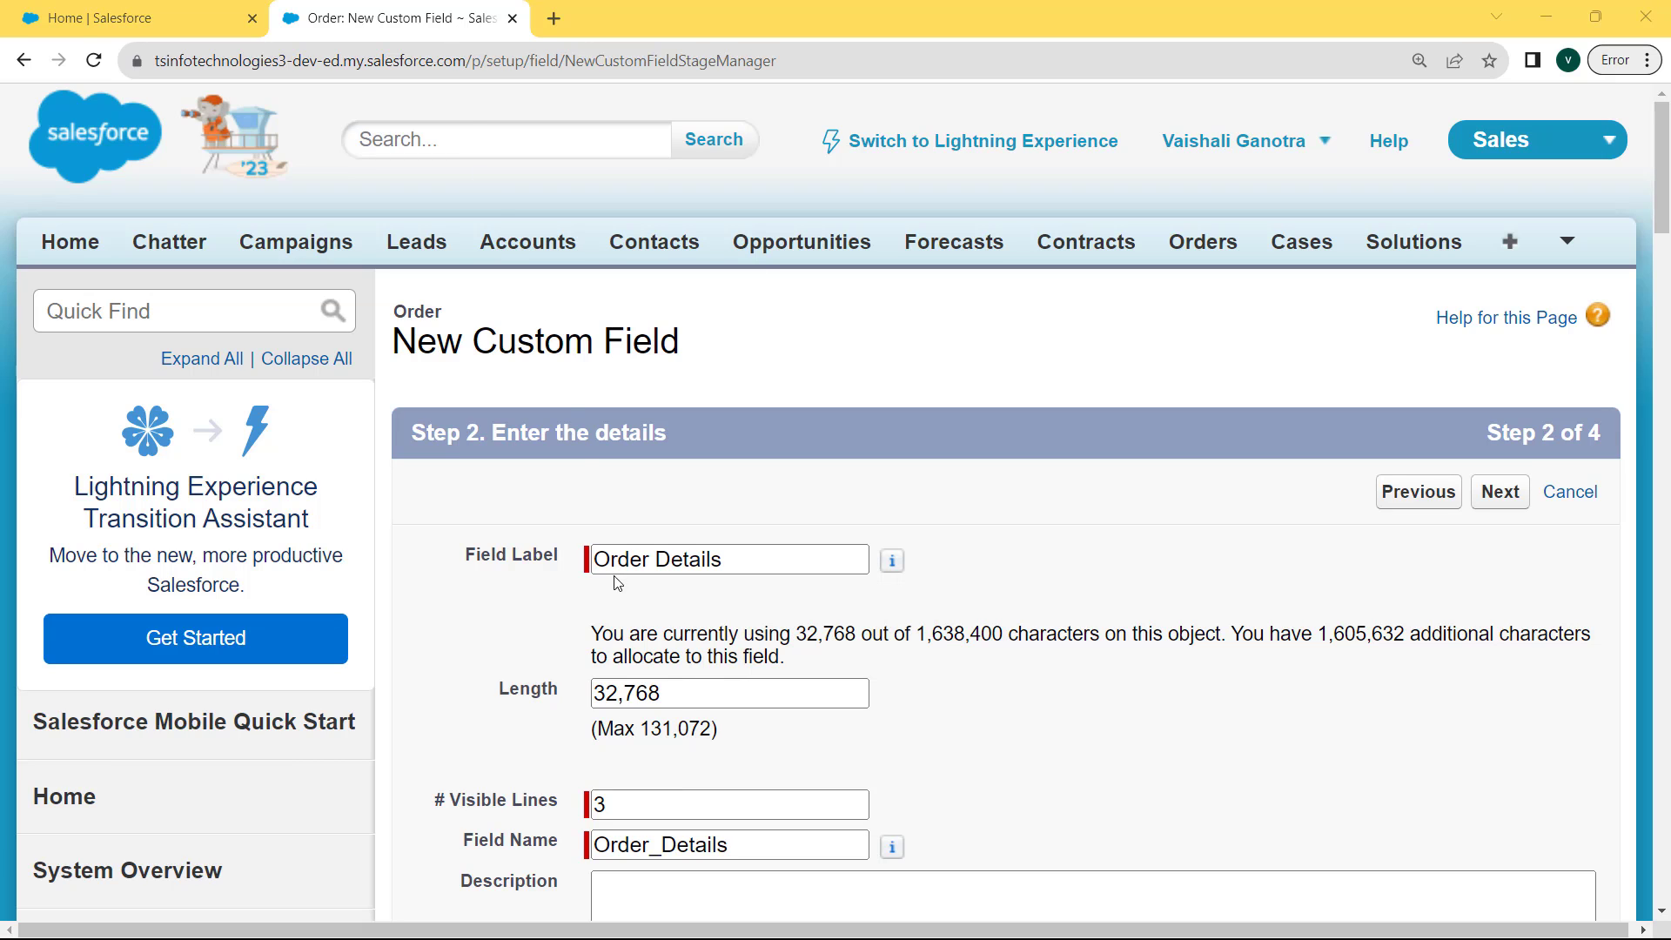
pyautogui.moveTo(598, 562); pyautogui.dragTo(751, 560)
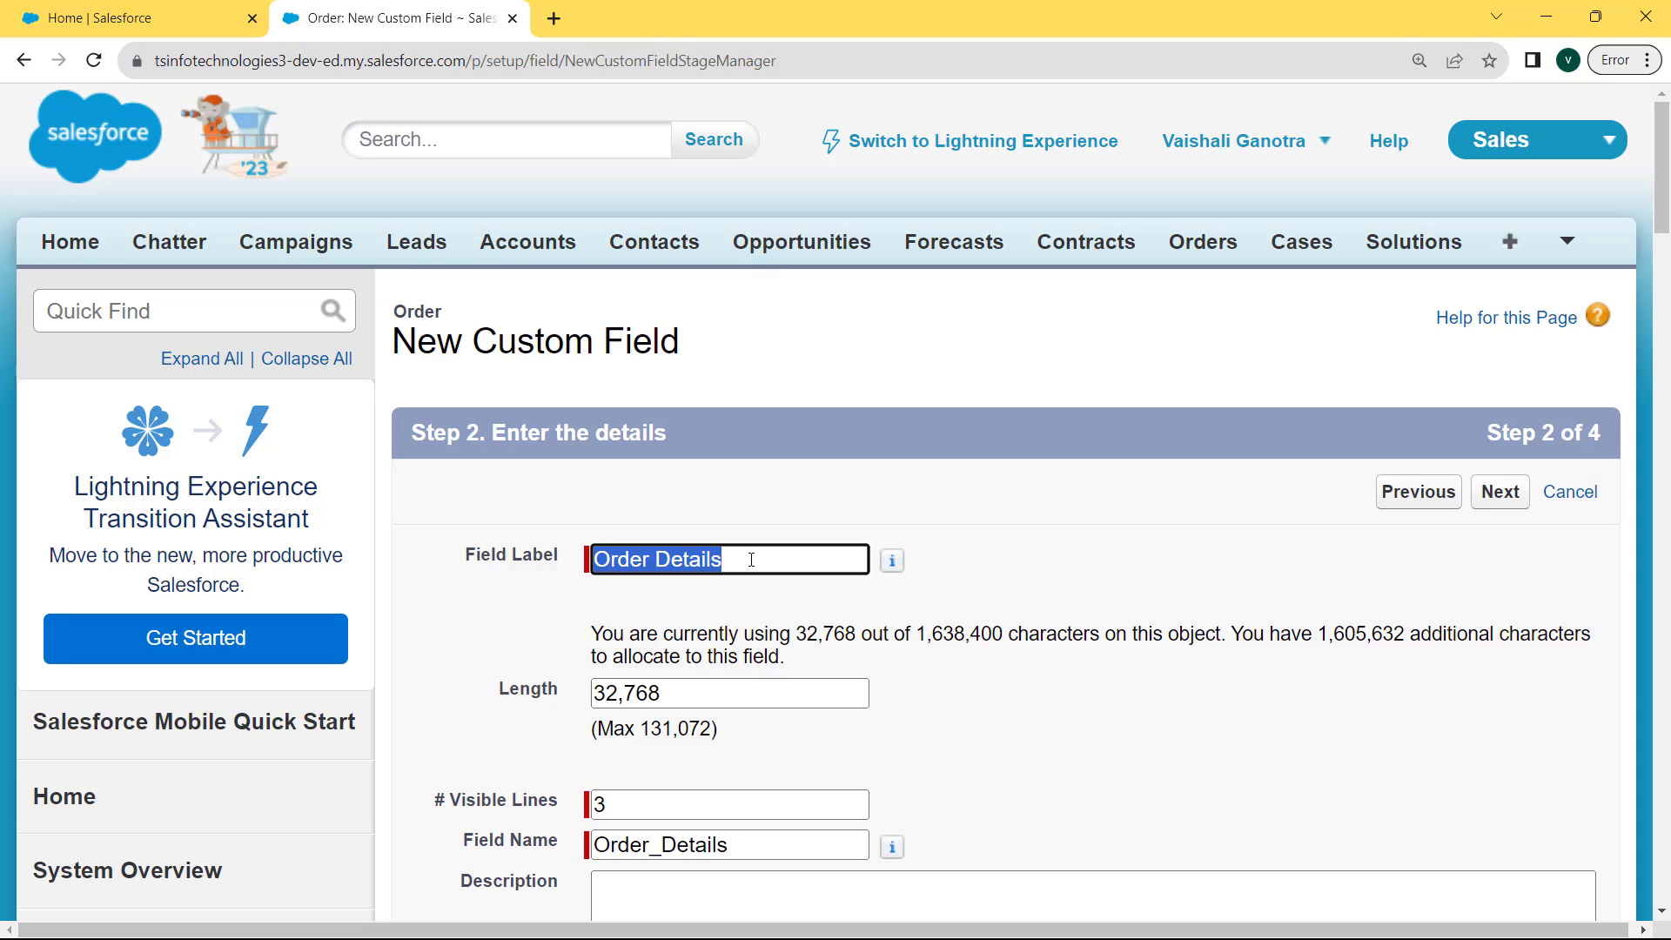
pyautogui.press('Tab')
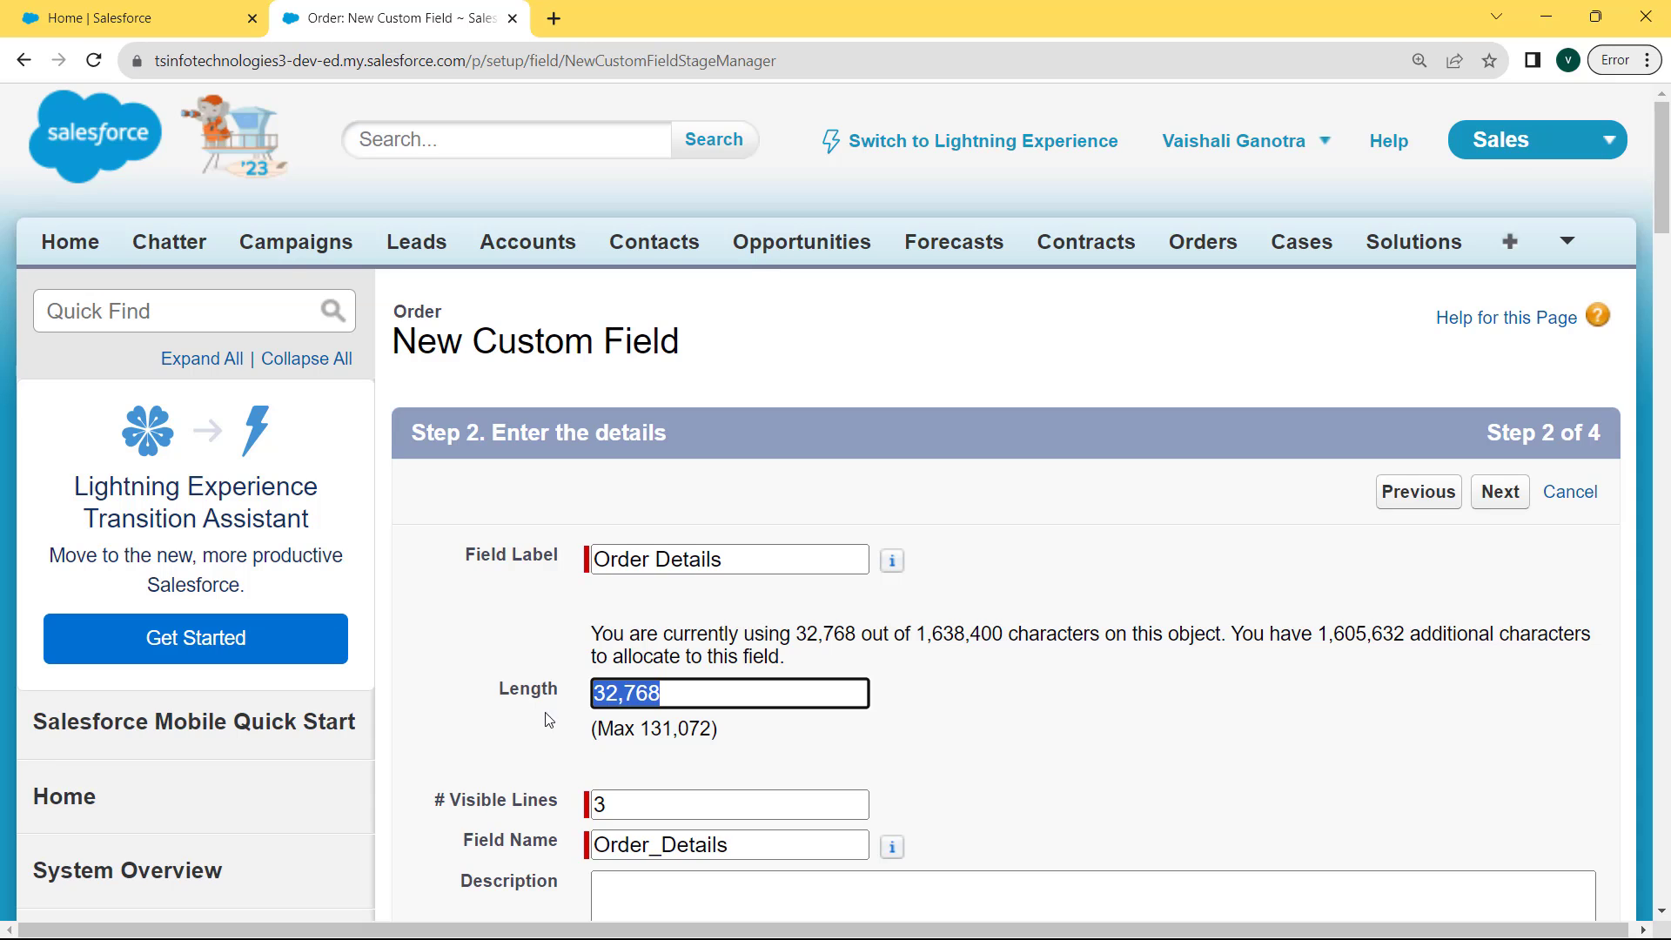
pyautogui.click(623, 806)
pyautogui.doubleClick(623, 806)
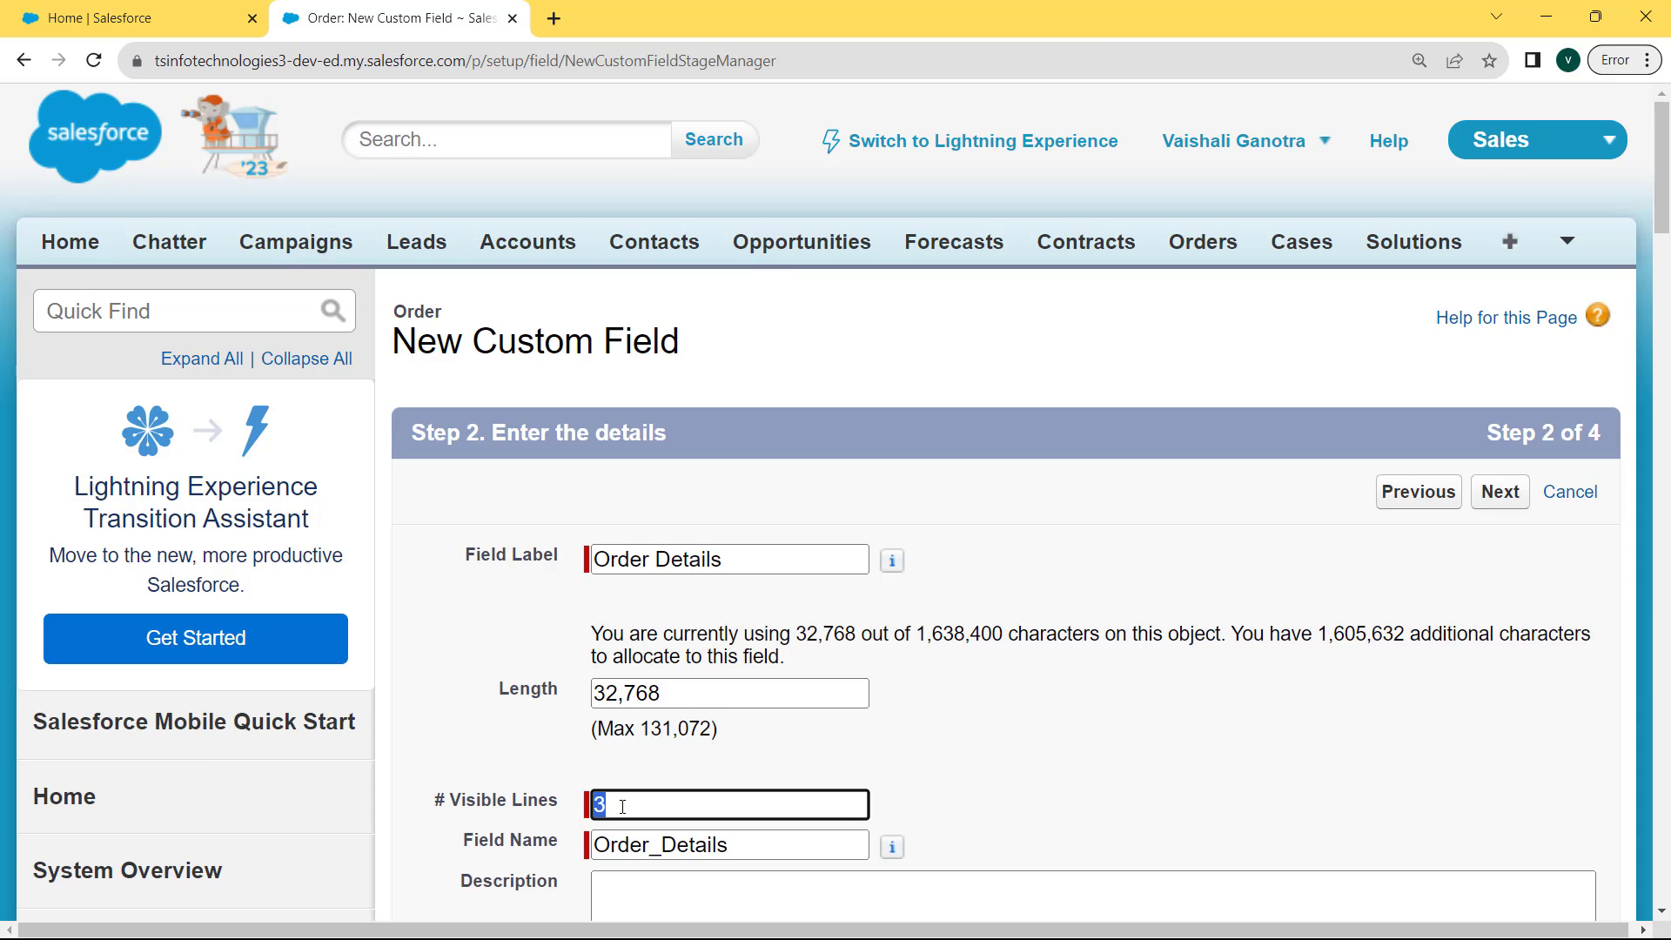
pyautogui.click(768, 852)
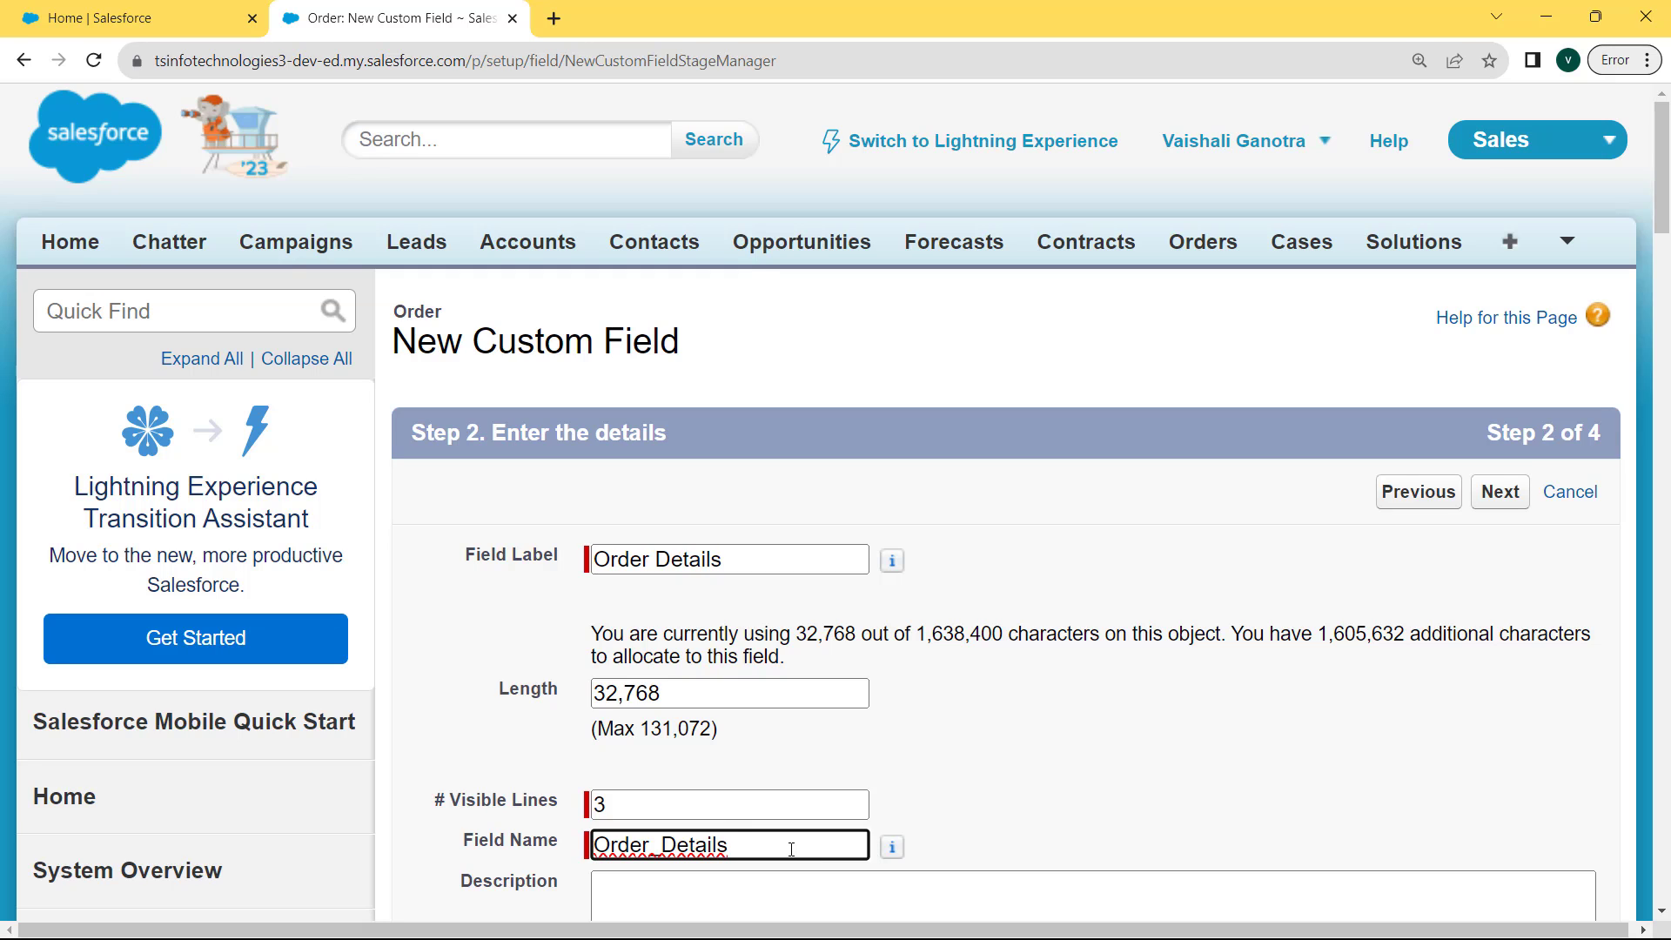
pyautogui.click(1511, 493)
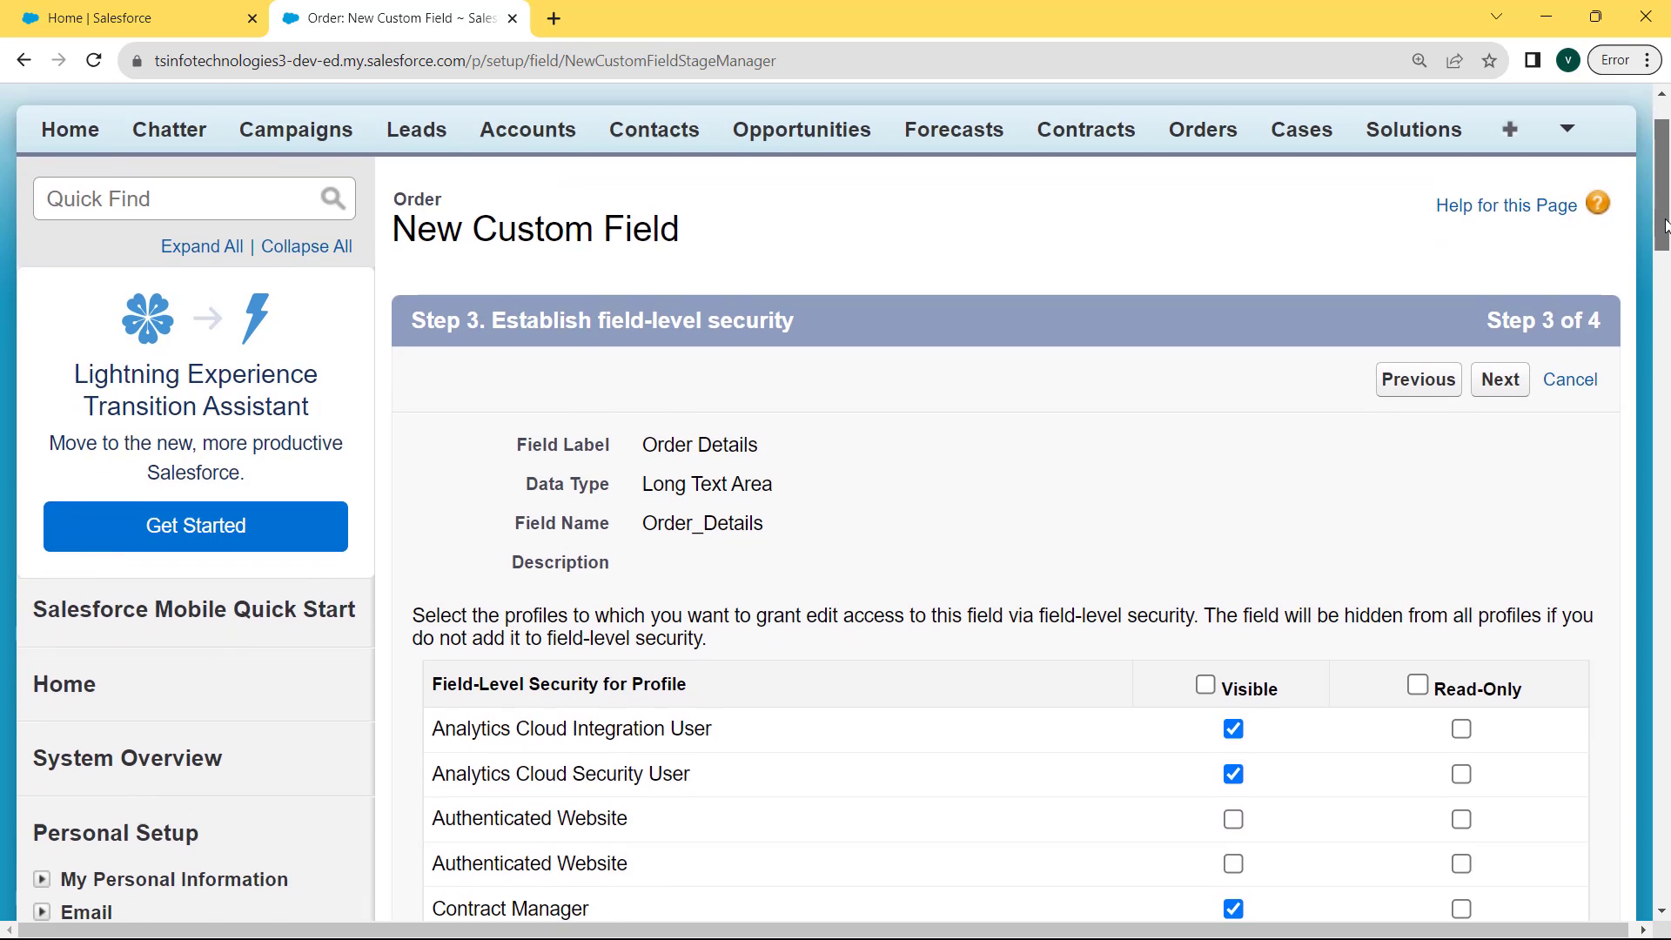
# Step: Make the Order Details field visible to all profiles and advance to the page layouts step
pyautogui.scroll(-3, 1667, 254)
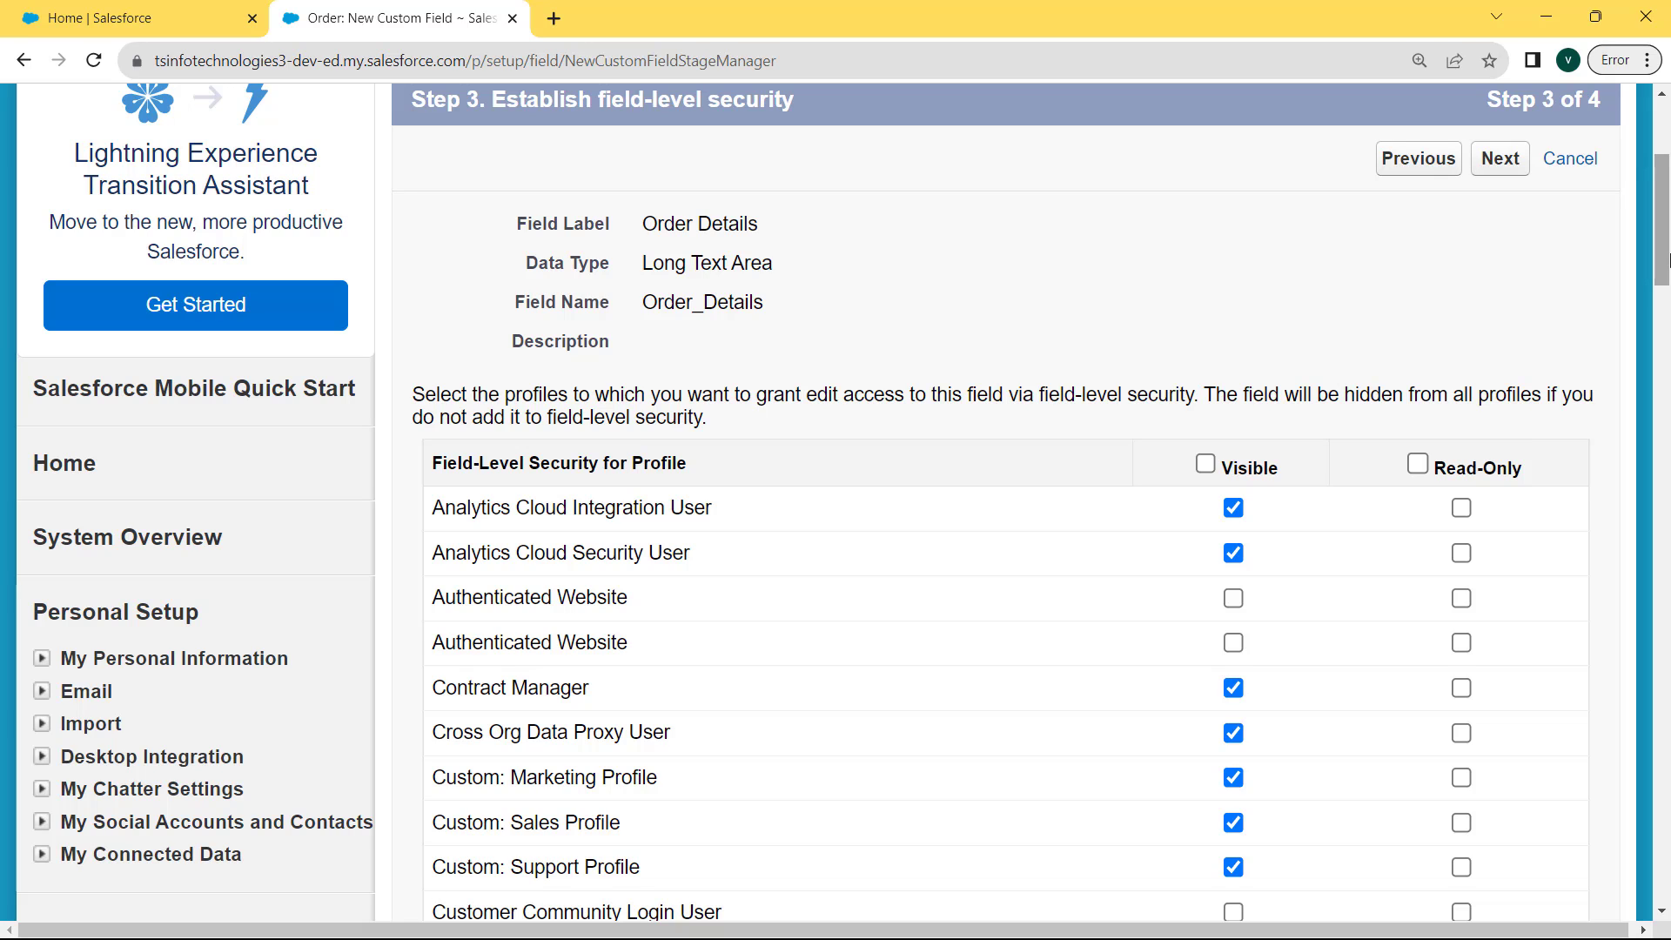
pyautogui.click(1206, 465)
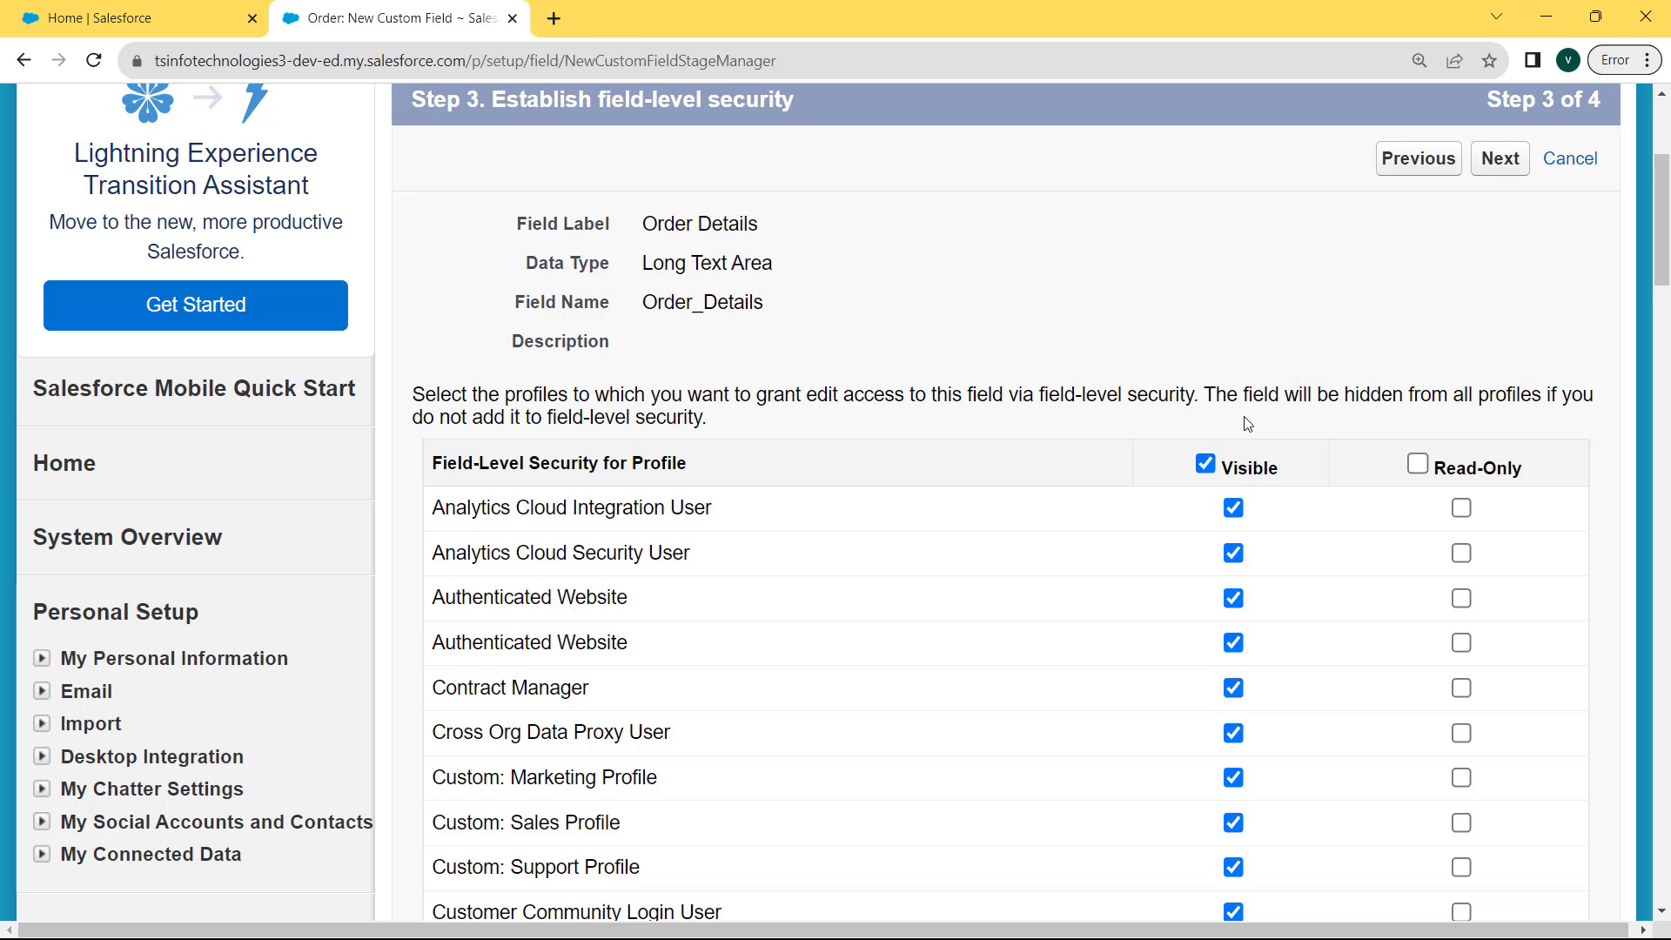
pyautogui.click(1497, 160)
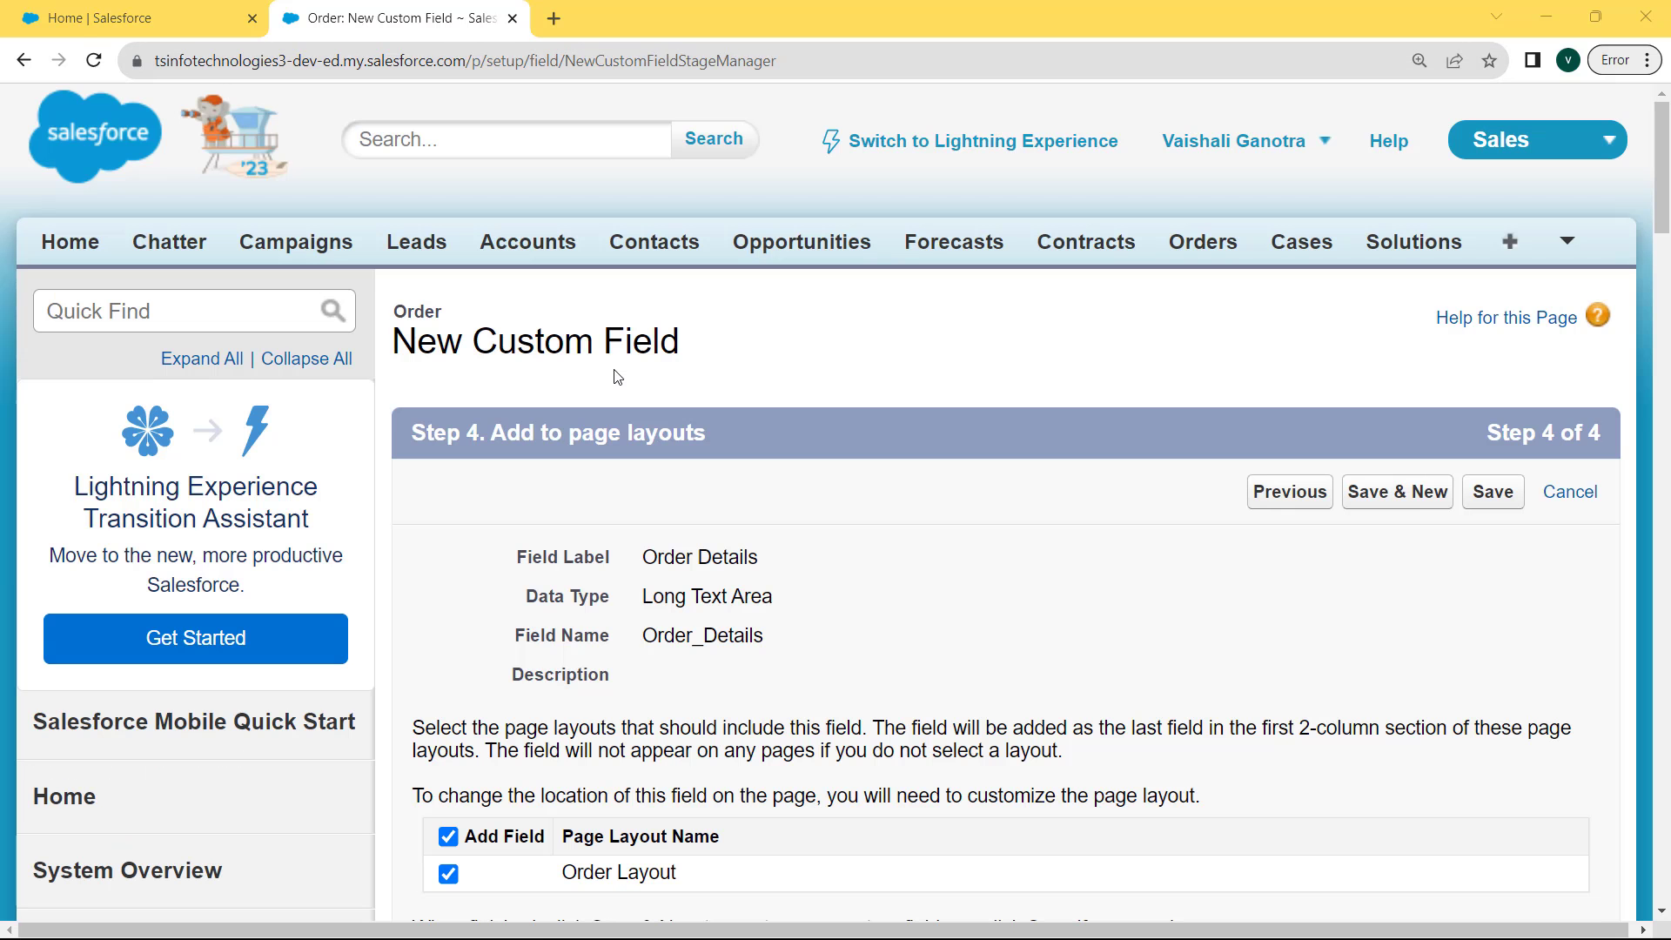